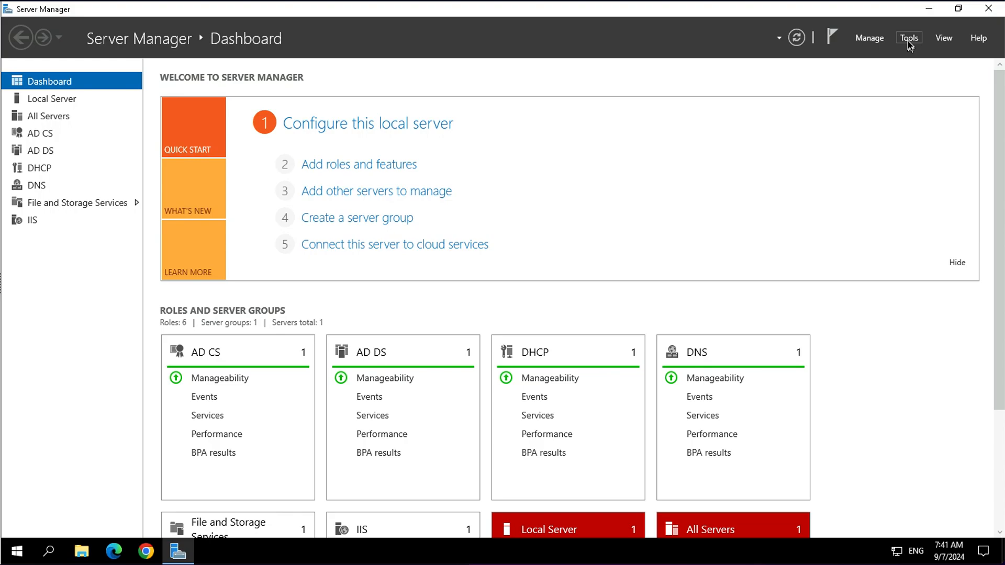
- Open Active Directory Users and Computers, expand the Adatum.com domain, and minimize the window
{"action": "left_click", "coordinate": [907, 39]}
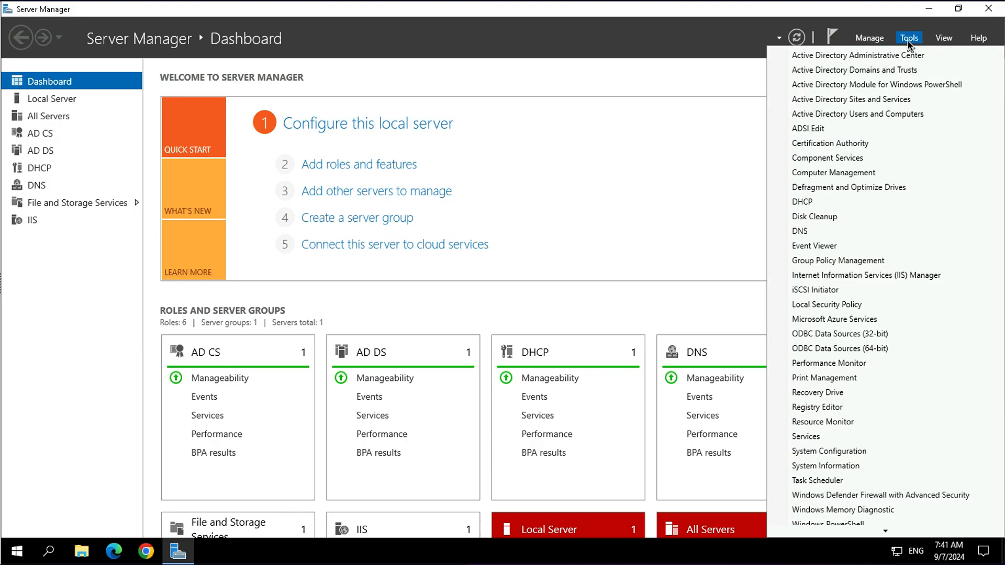
{"action": "left_click", "coordinate": [867, 120]}
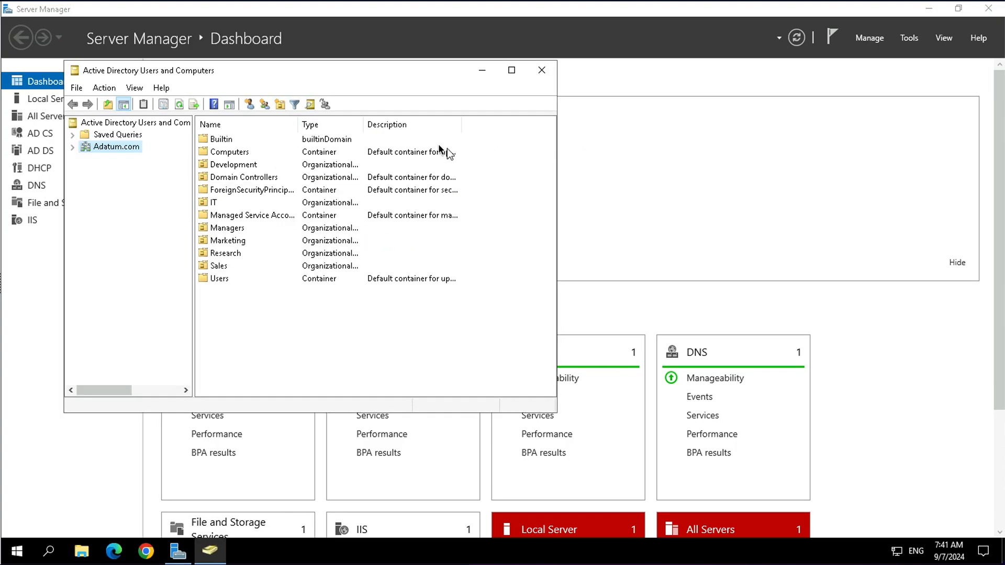
{"action": "left_click", "coordinate": [72, 149]}
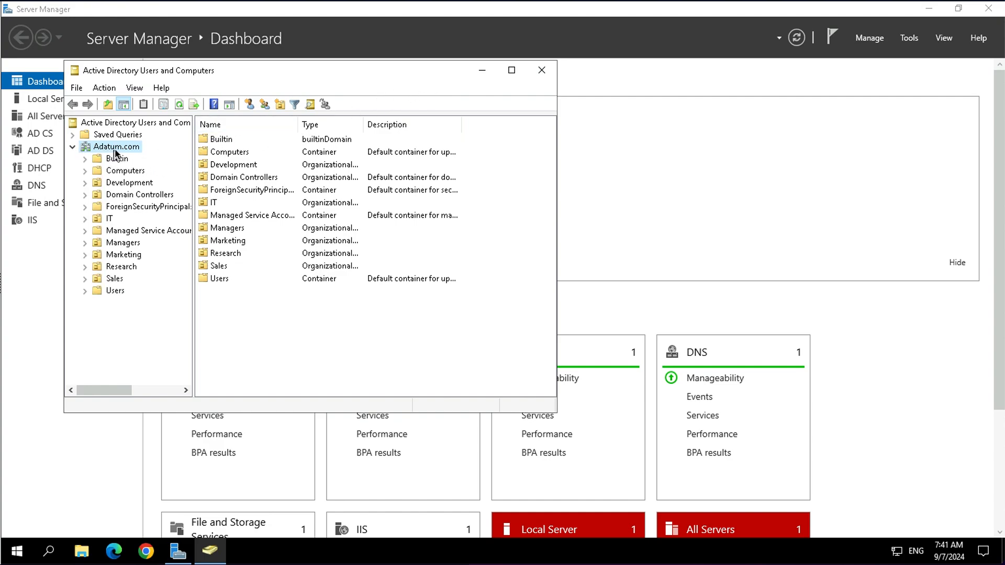
{"action": "left_click", "coordinate": [478, 72]}
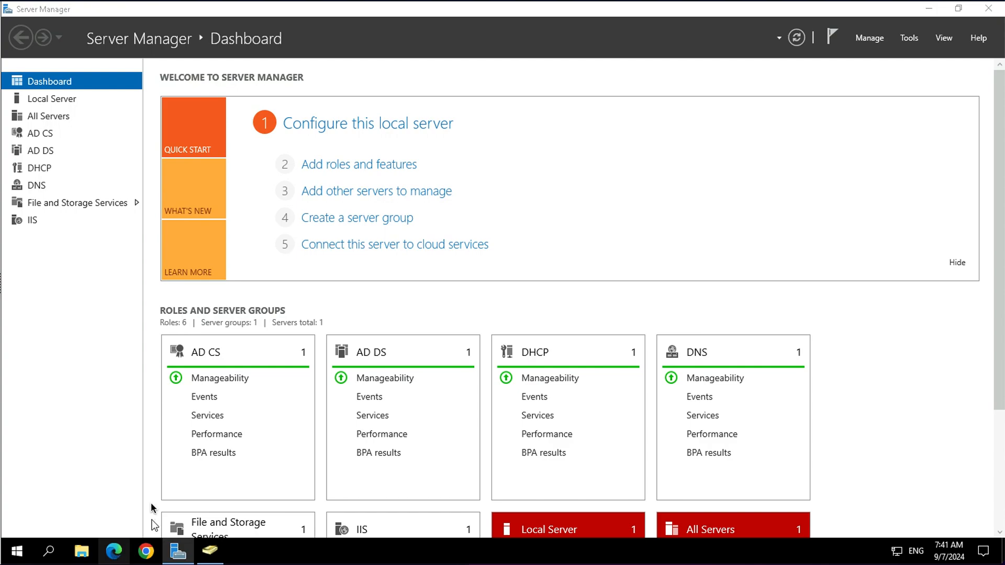
- Open the browser and go to security.microsoft.com
{"action": "left_click", "coordinate": [304, 166]}
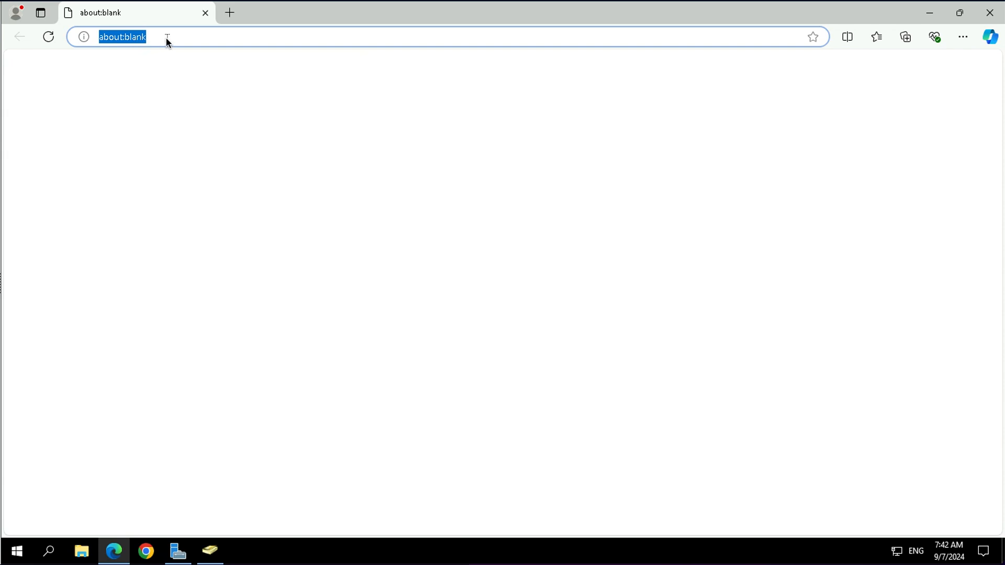
{"action": "type", "text": "security"}
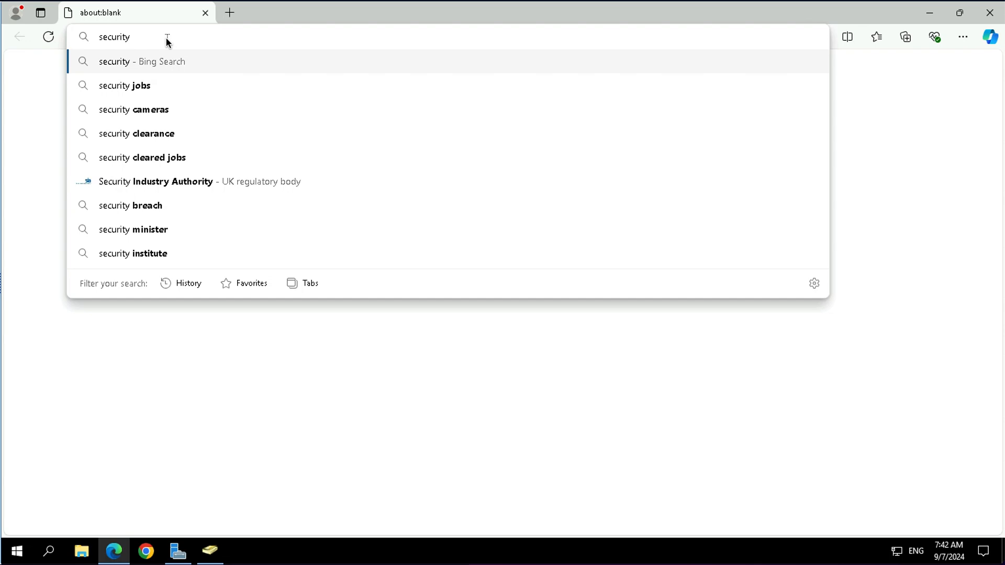
{"action": "type", "text": ".microsoft"}
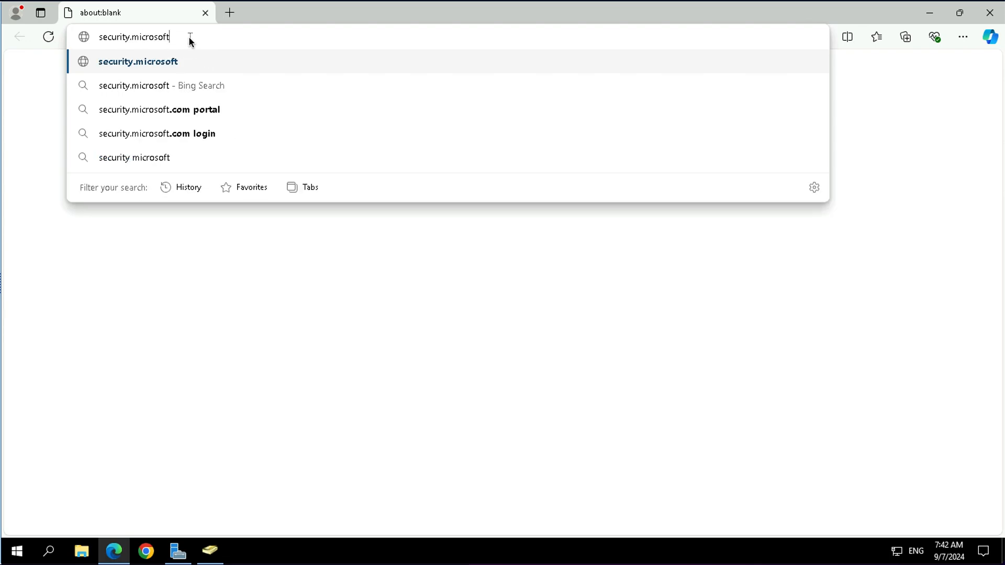
{"action": "type", "text": ".com"}
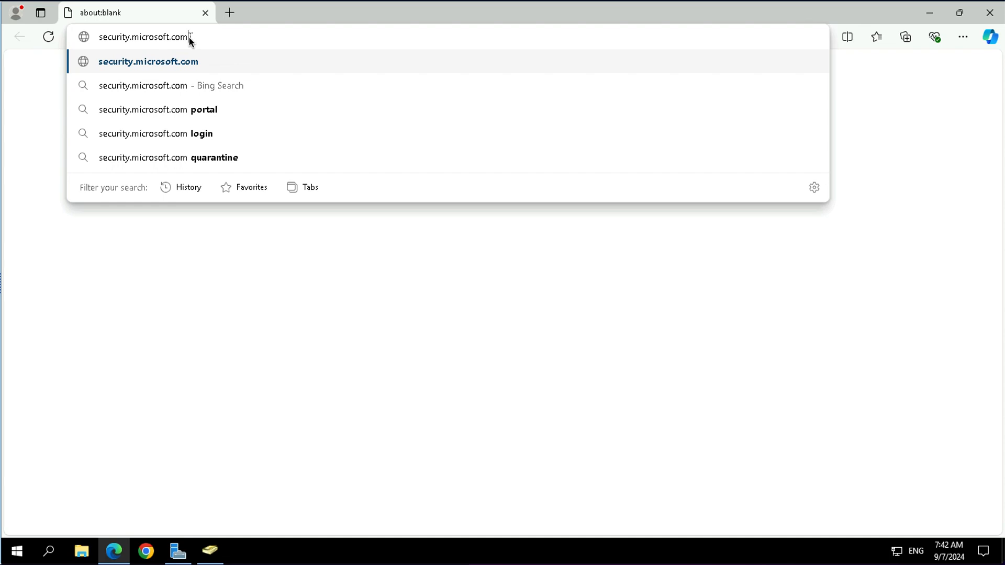
{"action": "key", "text": "Return"}
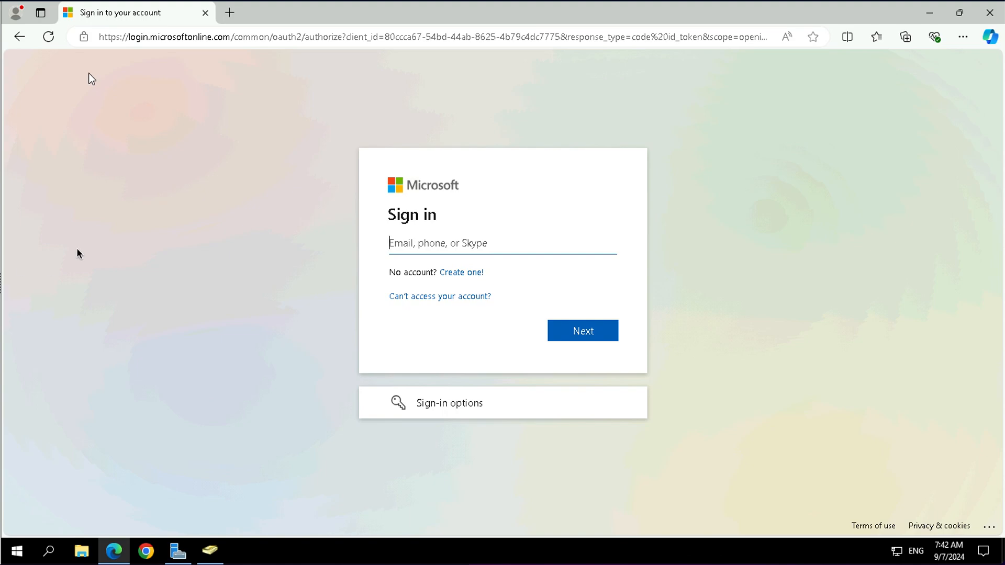
- Enter the admin account's e-mail on the Microsoft sign-in page and continue
{"action": "type", "text": "v"}
{"action": "key", "text": "BackSpace"}
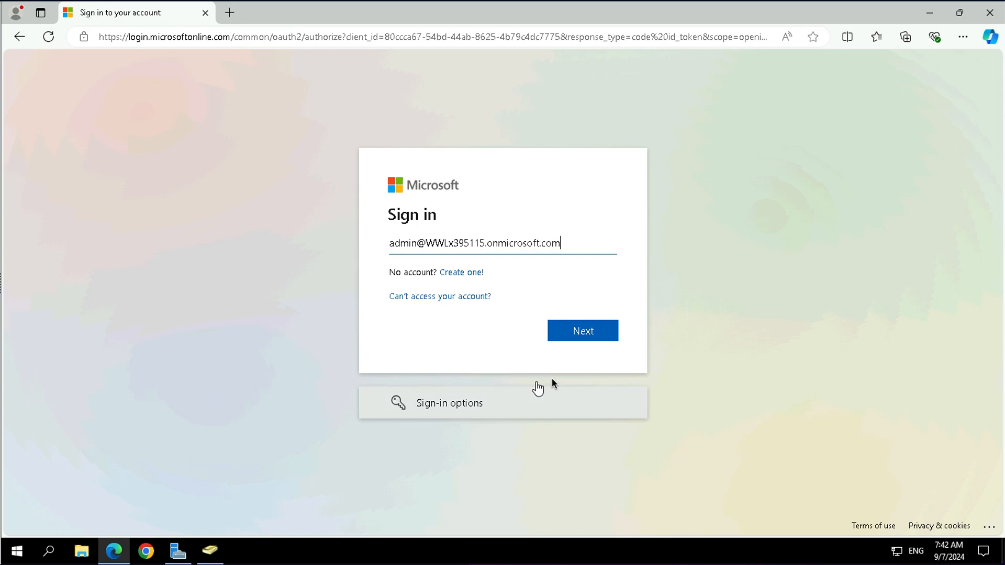
{"action": "left_click", "coordinate": [588, 336]}
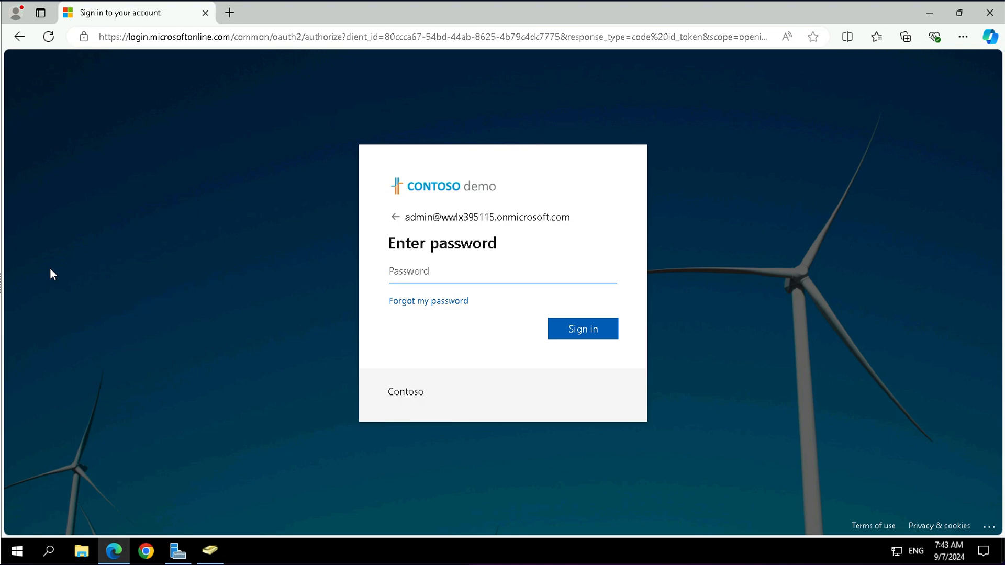
- Sign in with the account password, choose to stay signed in, and dismiss the browser pop-ups and Defender welcome dialog
{"action": "type", "text": "••••••••••••••••••"}
{"action": "left_click", "coordinate": [572, 333]}
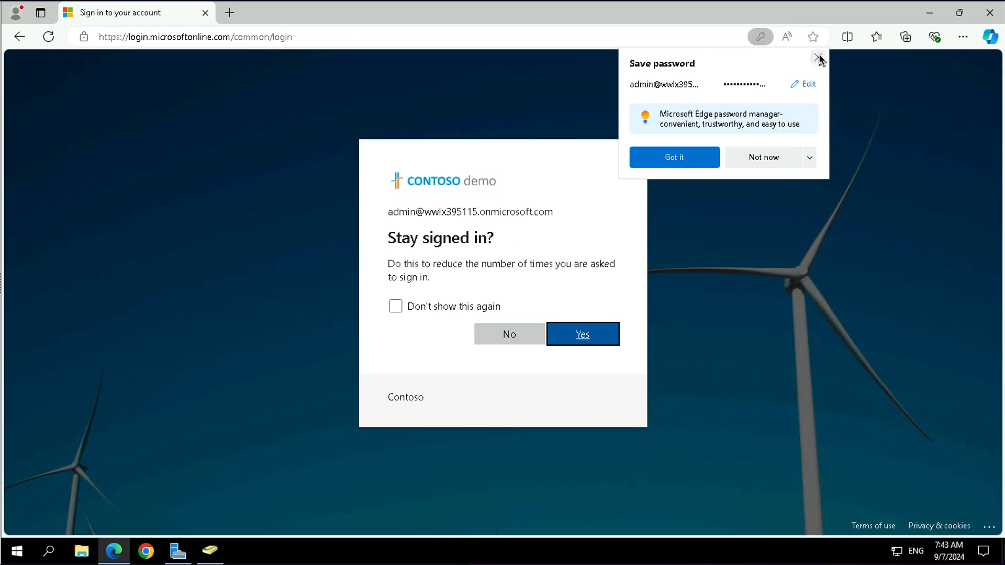
{"action": "left_click", "coordinate": [818, 57]}
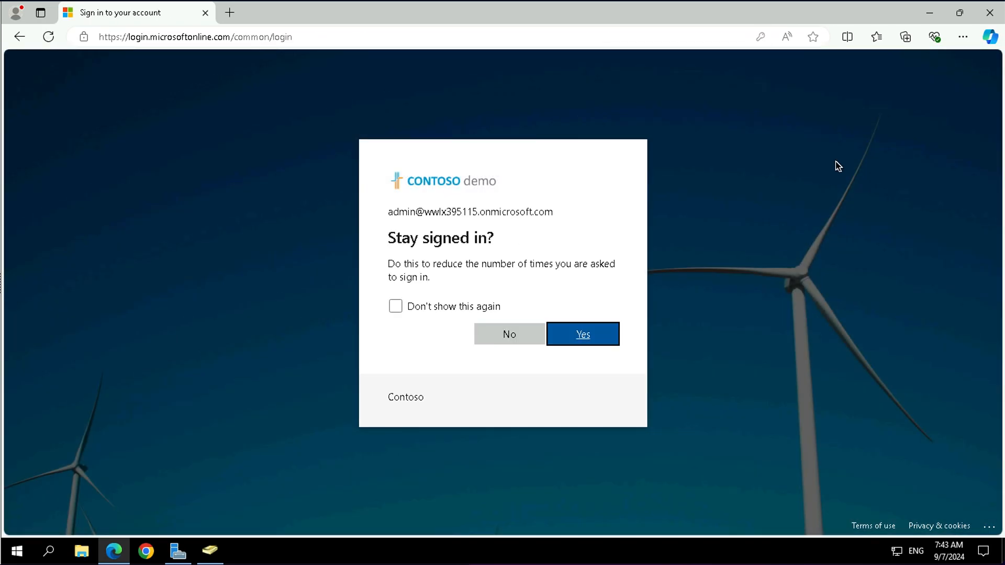
{"action": "left_click", "coordinate": [579, 337]}
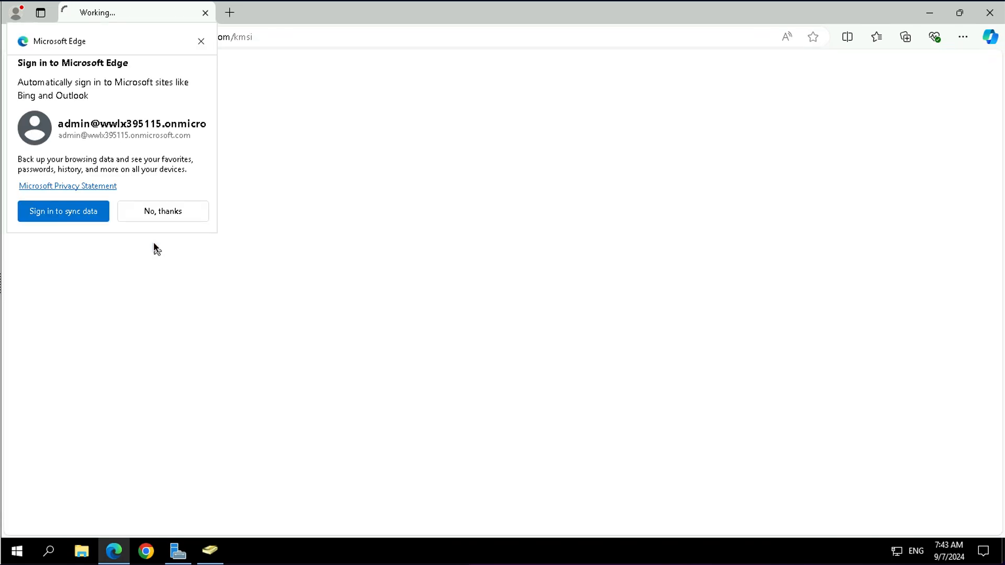
{"action": "left_click", "coordinate": [201, 41]}
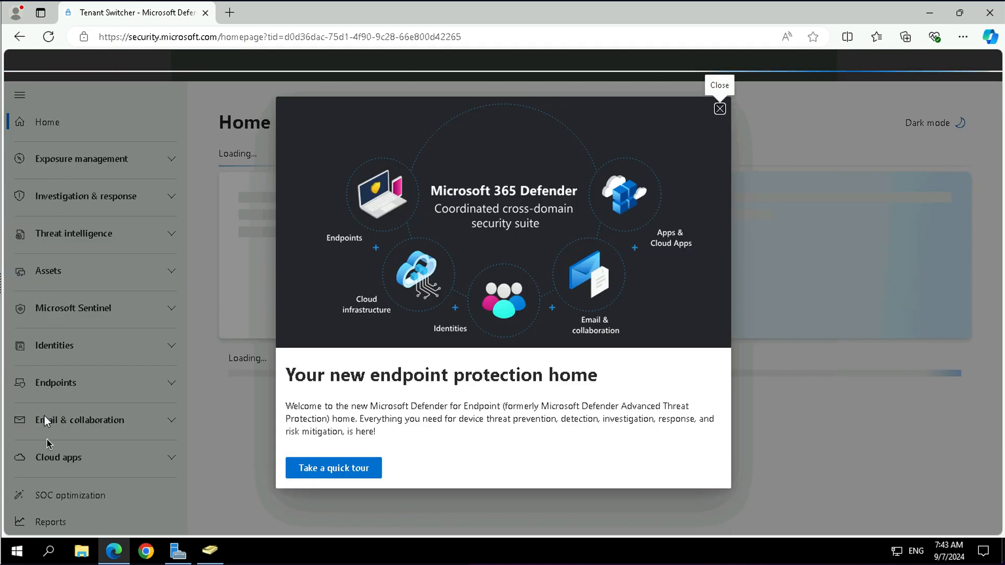
{"action": "left_click", "coordinate": [721, 110]}
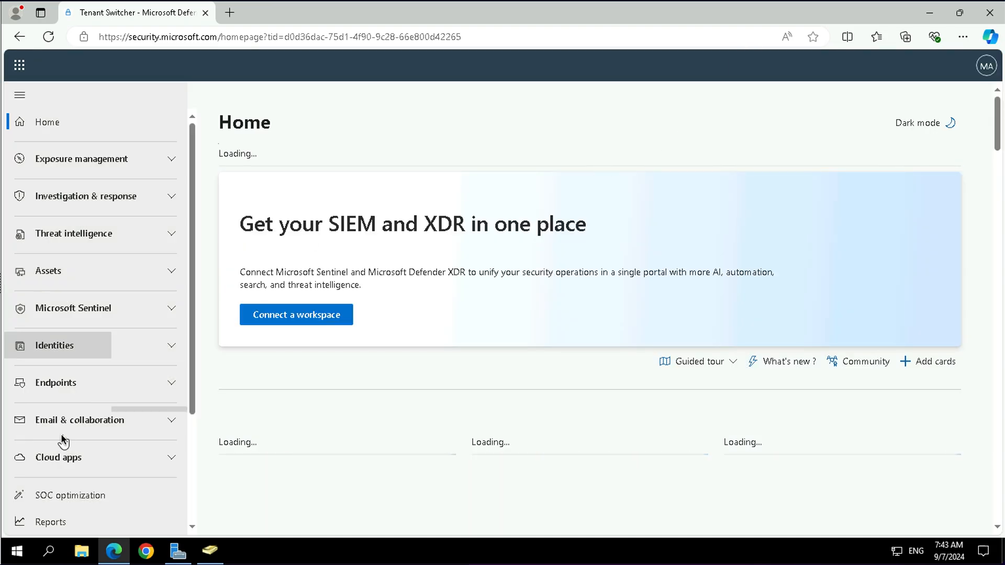
- Open the Identities settings under System Settings in the Defender portal
{"action": "scroll", "coordinate": [59, 449], "scroll_direction": "down", "scroll_amount": 2}
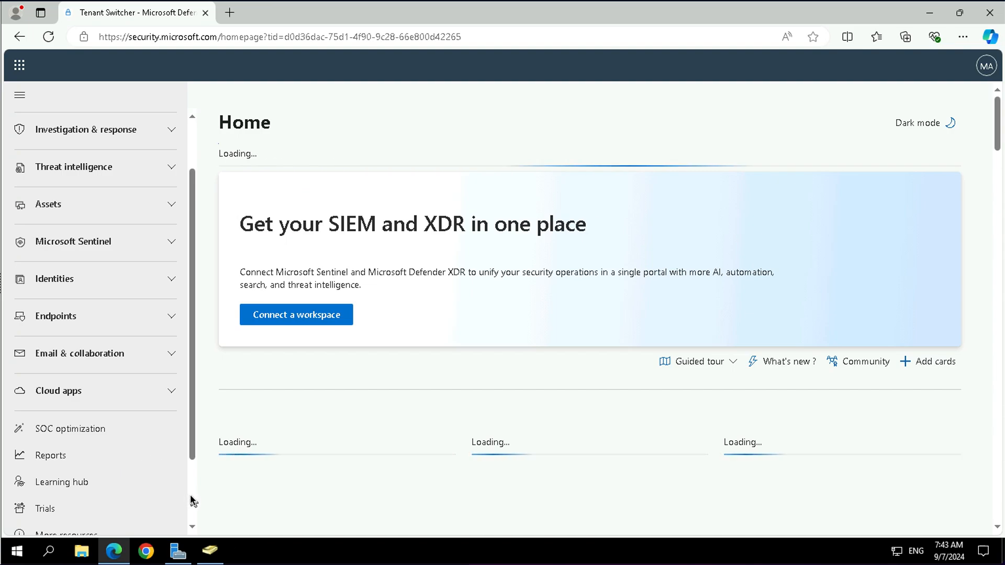
{"action": "scroll", "coordinate": [191, 498], "scroll_direction": "down", "scroll_amount": 3}
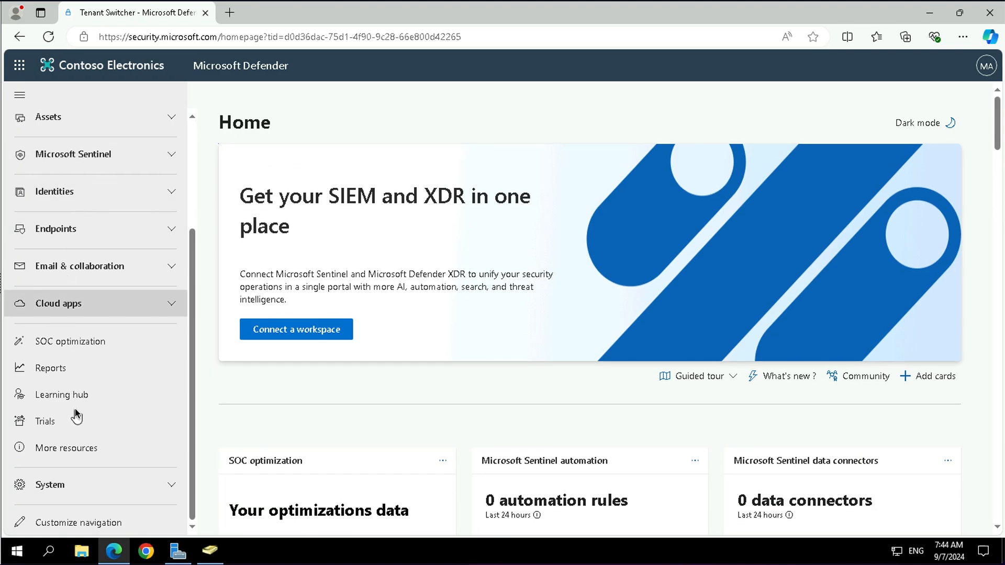
{"action": "left_click", "coordinate": [61, 492]}
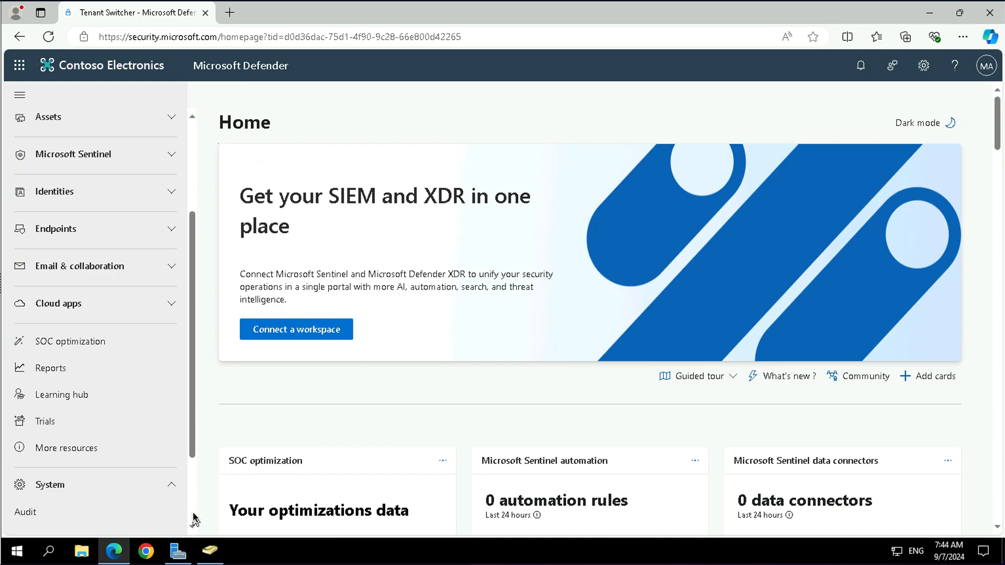
{"action": "scroll", "coordinate": [194, 519], "scroll_direction": "down", "scroll_amount": 2}
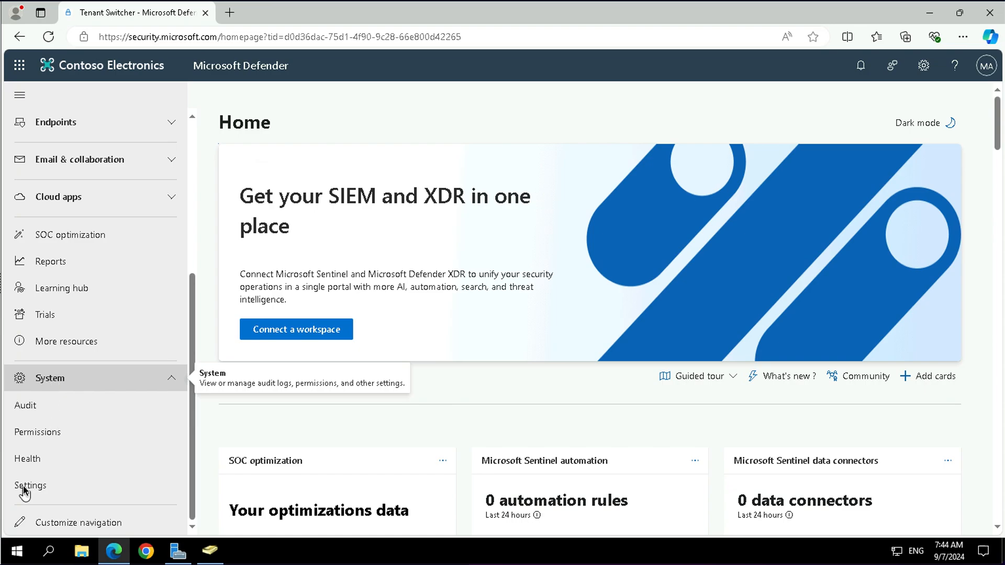
{"action": "left_click", "coordinate": [88, 479]}
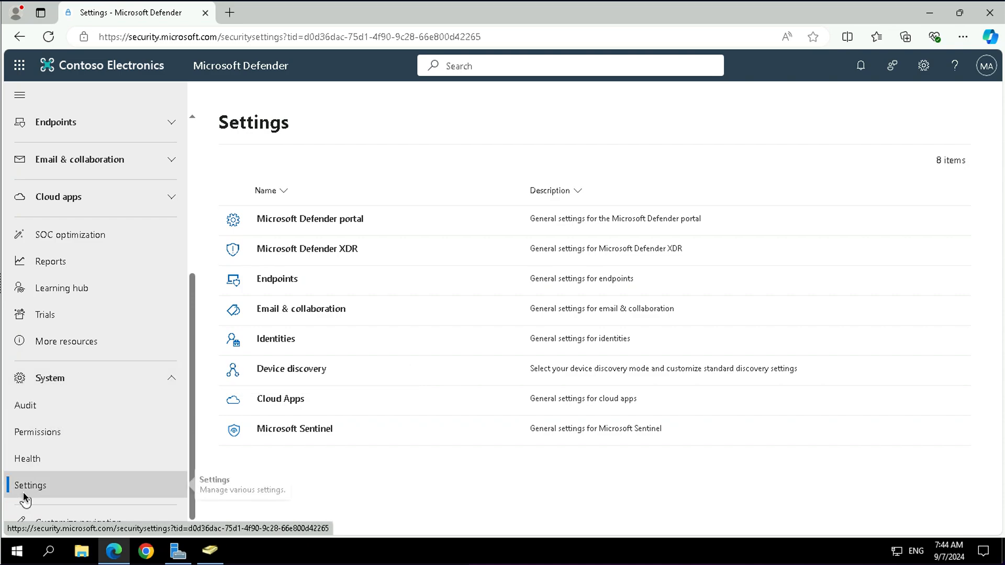
{"action": "left_click", "coordinate": [295, 340]}
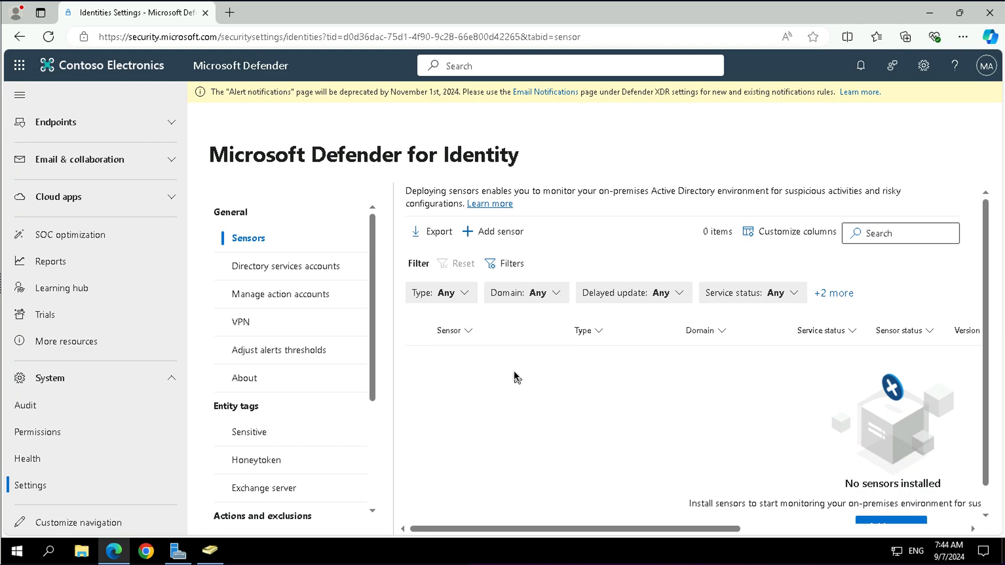
- Start adding a new sensor and download the sensor installer
{"action": "left_click", "coordinate": [988, 505]}
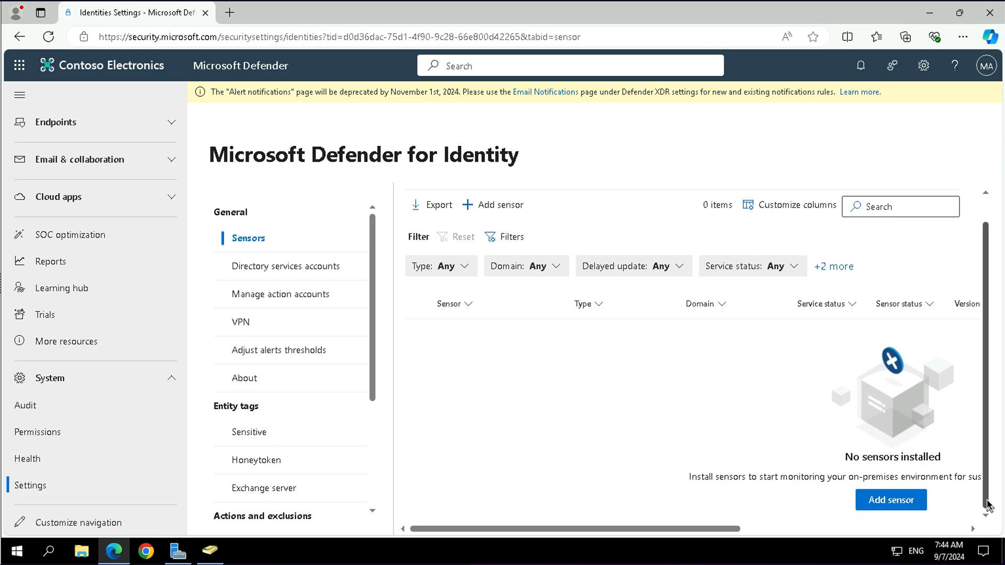
{"action": "left_click", "coordinate": [881, 499]}
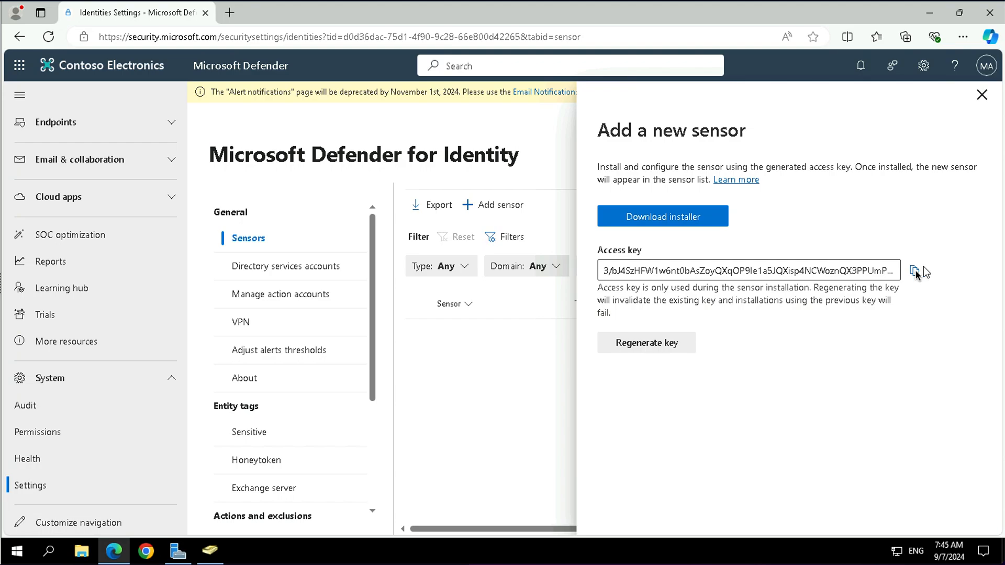
{"action": "left_click", "coordinate": [671, 218]}
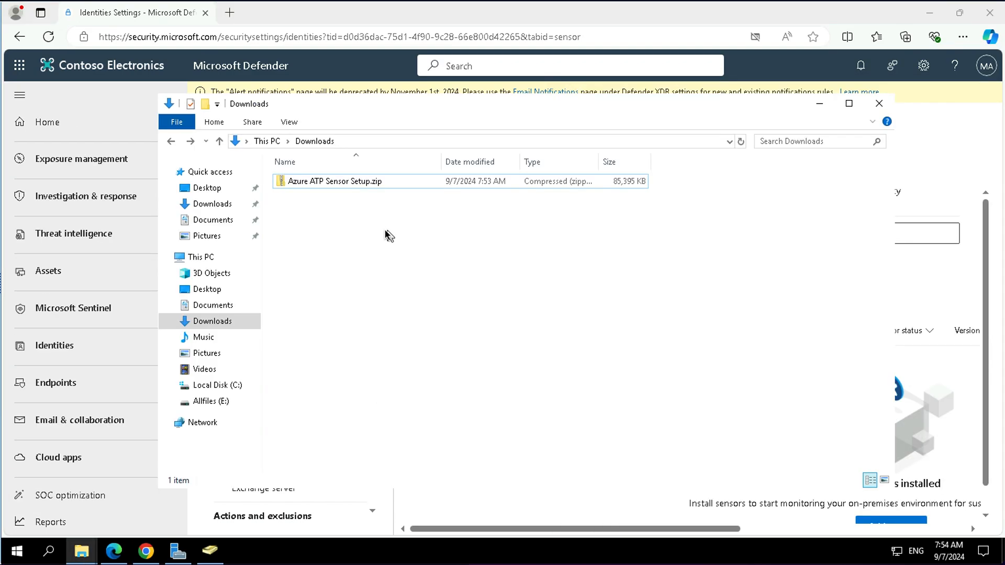
- Extract Azure ATP Sensor Setup.zip to its default folder and run Azure ATP Sensor Setup.exe
{"action": "right_click", "coordinate": [345, 188]}
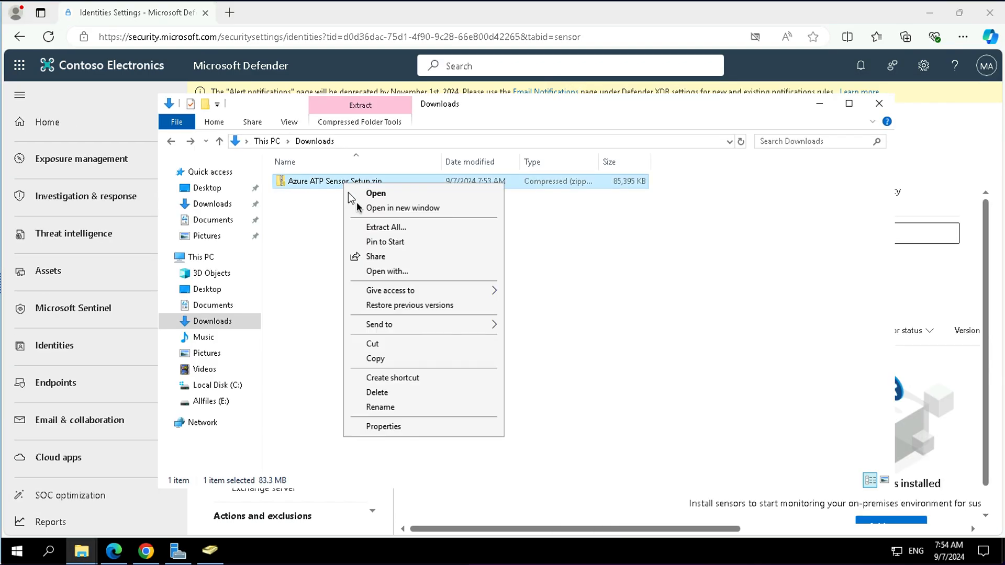
{"action": "left_click", "coordinate": [386, 227]}
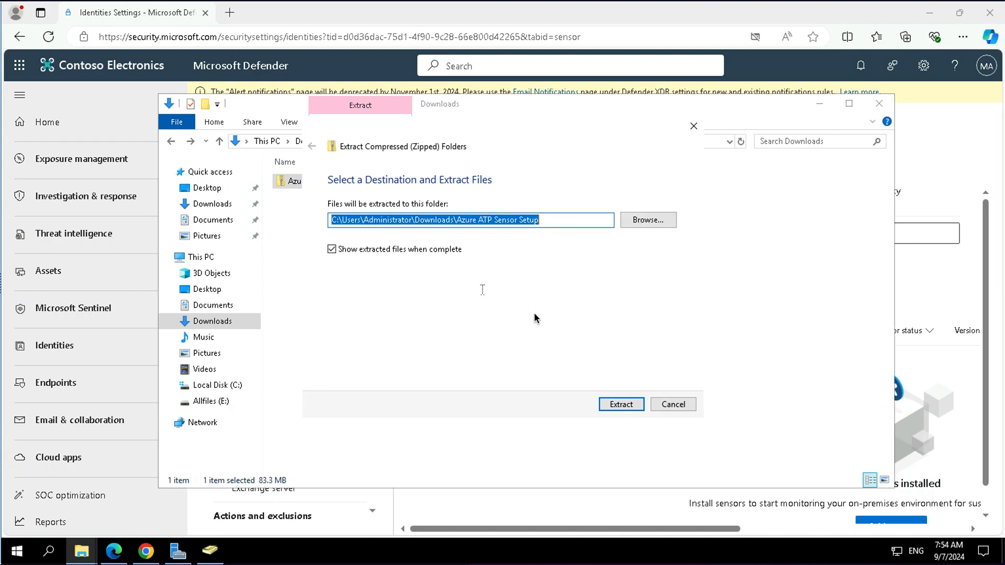
{"action": "left_click", "coordinate": [611, 402]}
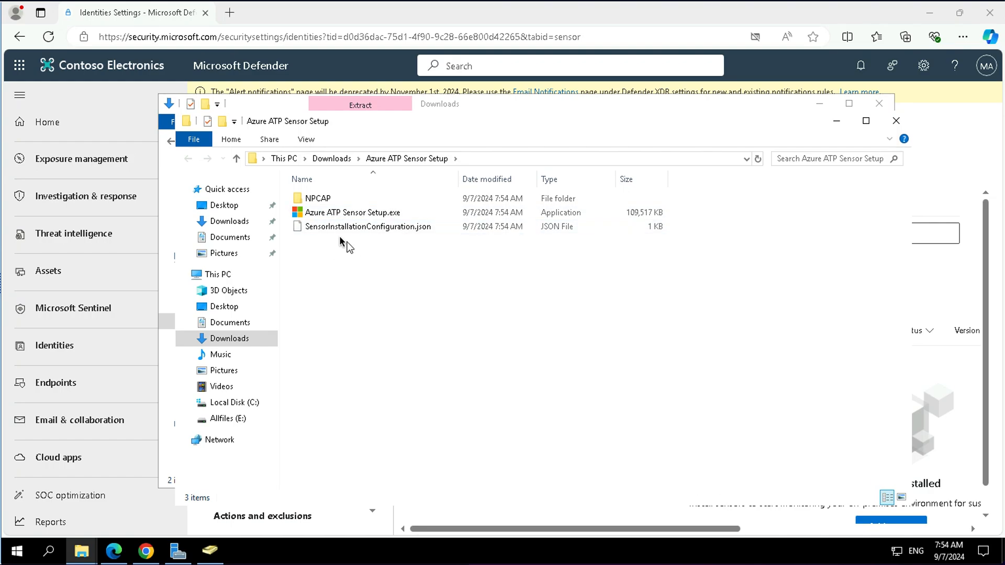
{"action": "left_click", "coordinate": [369, 214]}
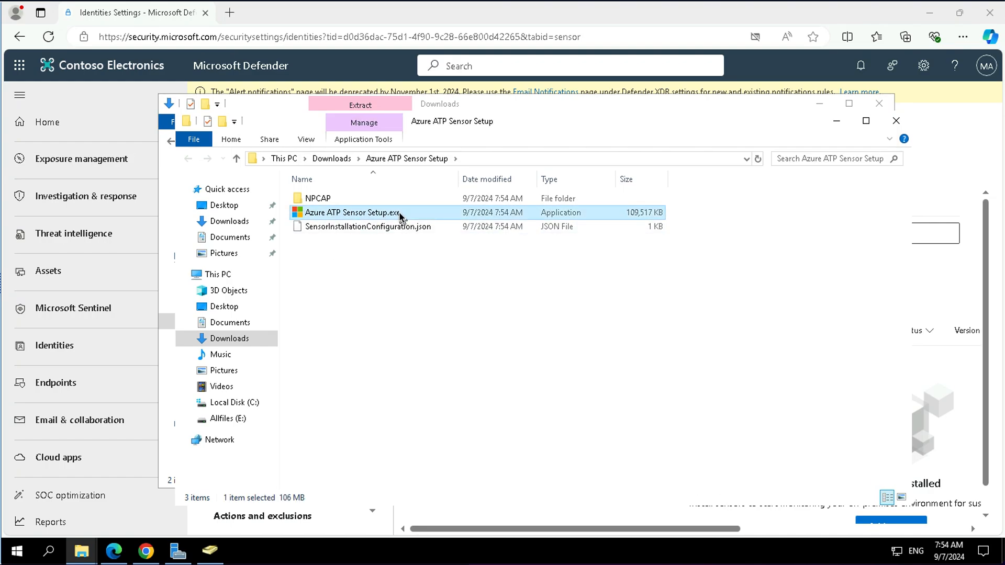
{"action": "double_click", "coordinate": [365, 213]}
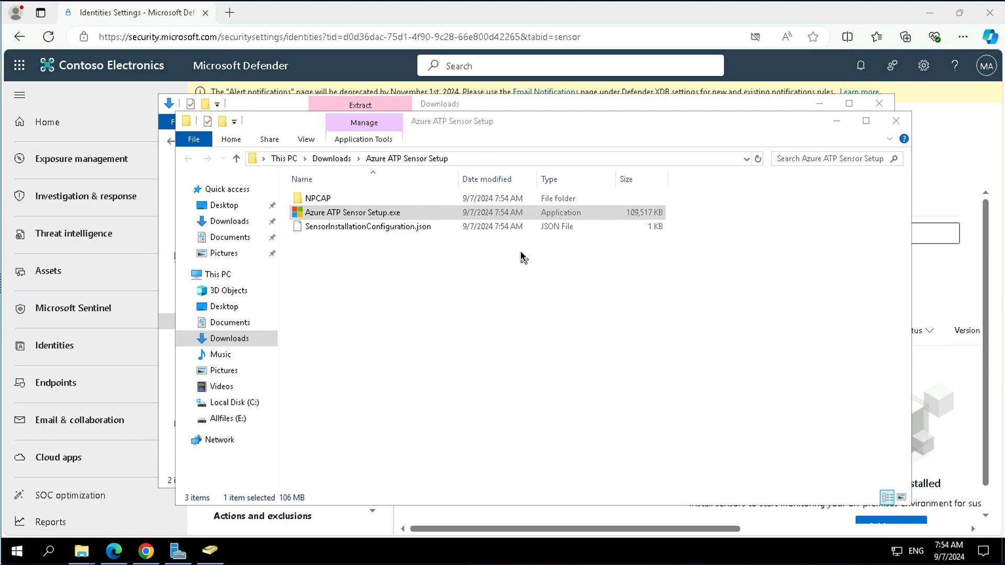
- Copy the sensor access key and close the Add a new sensor panel
{"action": "left_click", "coordinate": [929, 173]}
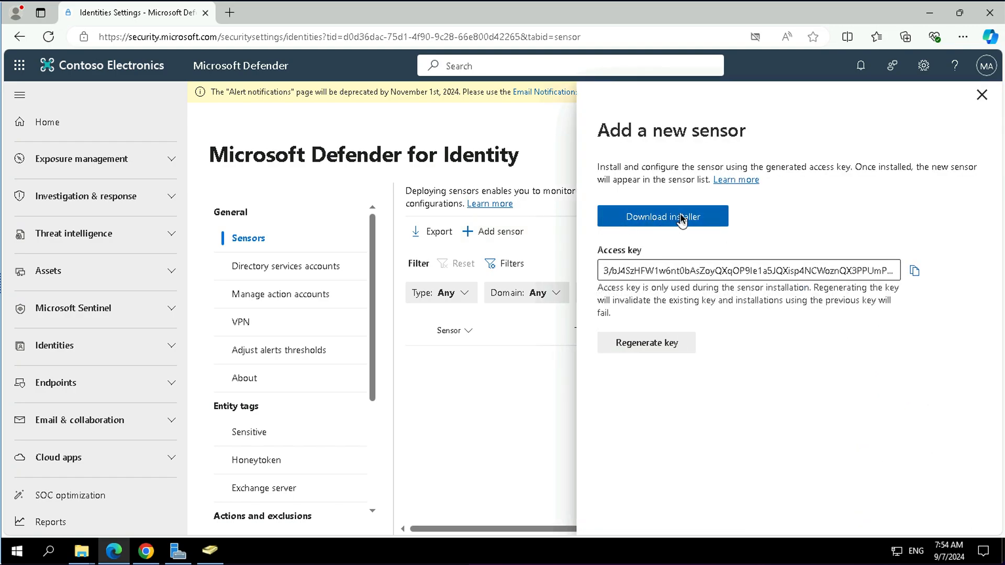
{"action": "left_click", "coordinate": [914, 271]}
{"action": "left_click", "coordinate": [982, 96]}
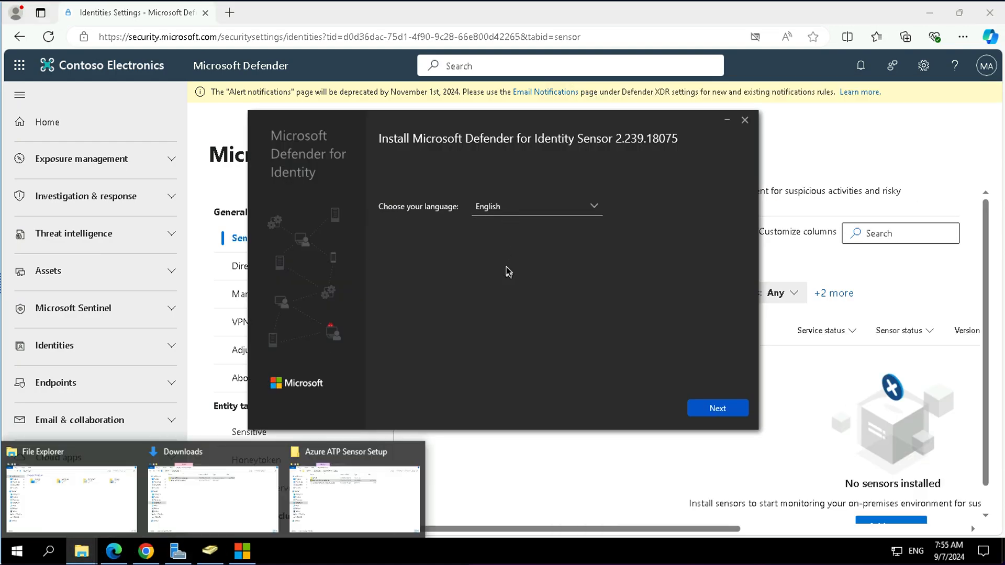
- Continue the installer with English and the Sensor deployment type, then paste the access key
{"action": "left_click", "coordinate": [709, 410]}
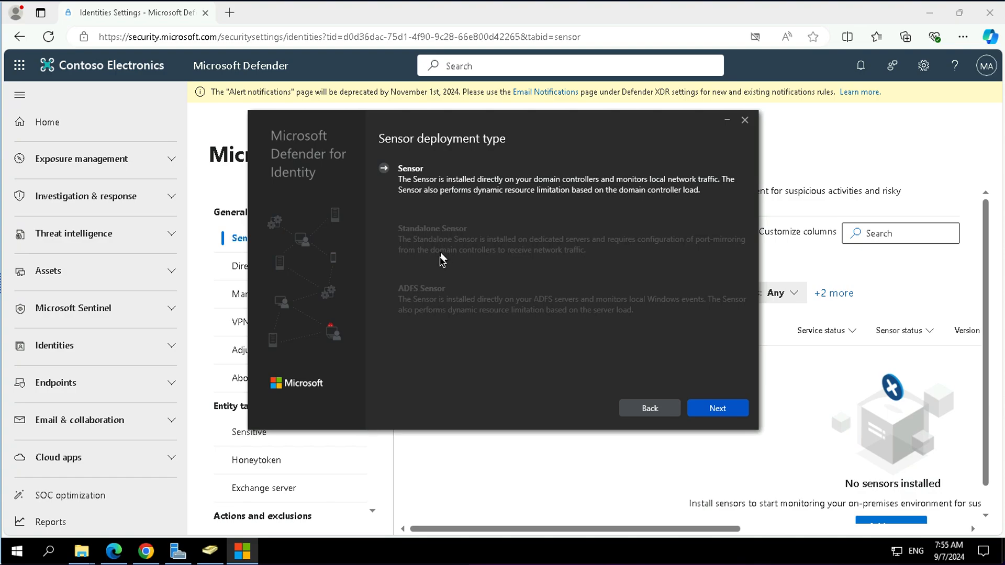
{"action": "left_click", "coordinate": [746, 413]}
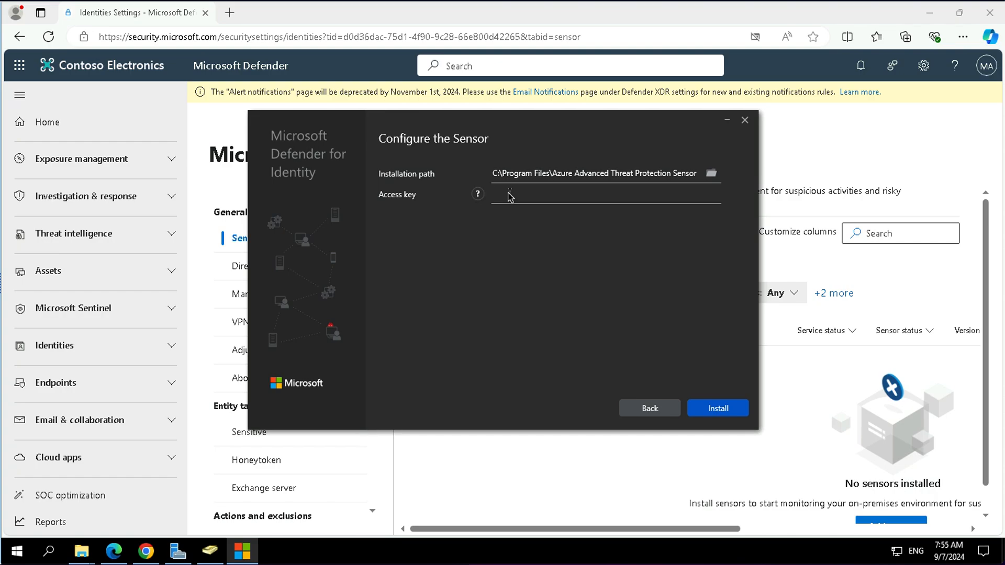
{"action": "key", "text": "ctrl+v"}
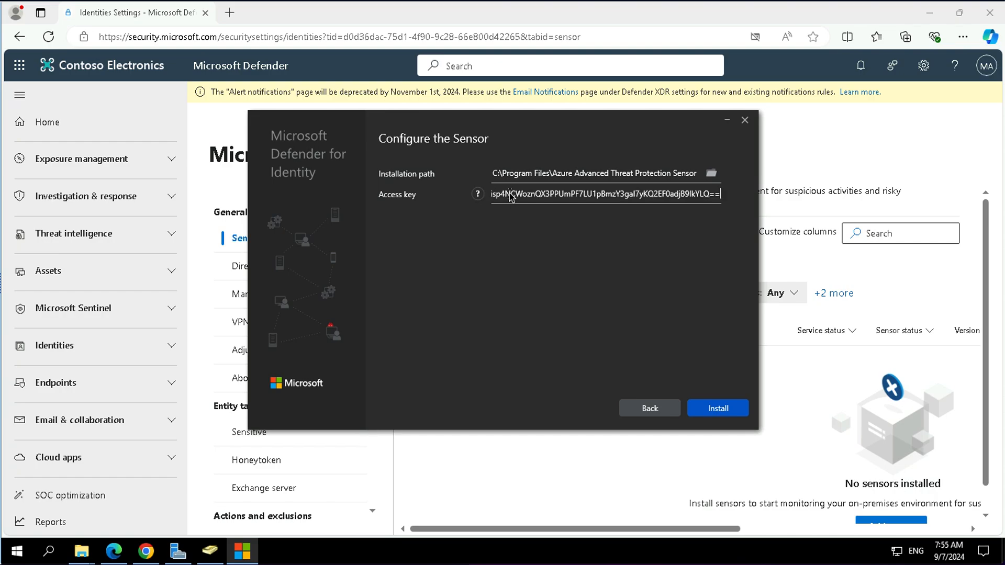
- Install the sensor with the entered path and access key, then finish the setup wizard
{"action": "left_click", "coordinate": [723, 414]}
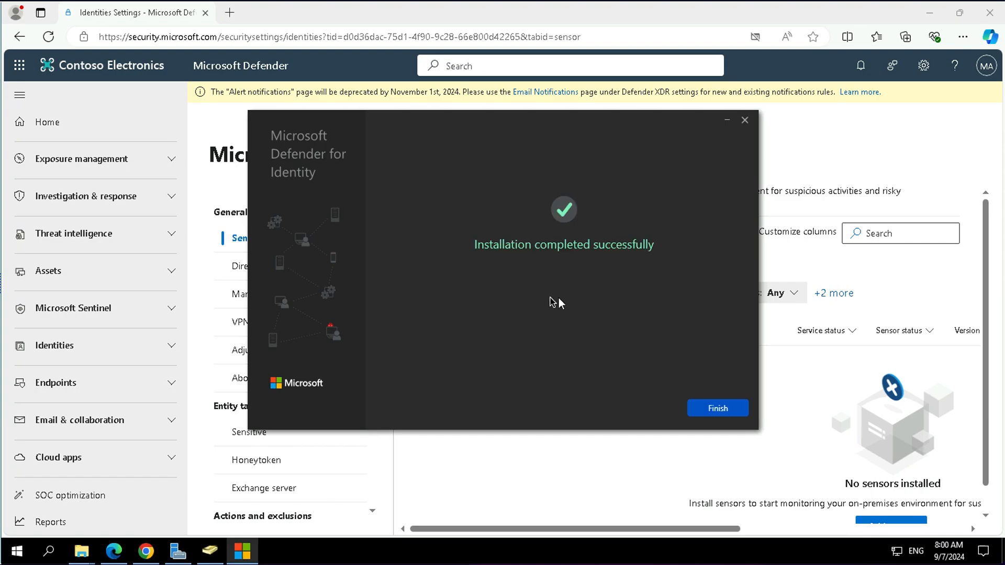
{"action": "left_click", "coordinate": [714, 407]}
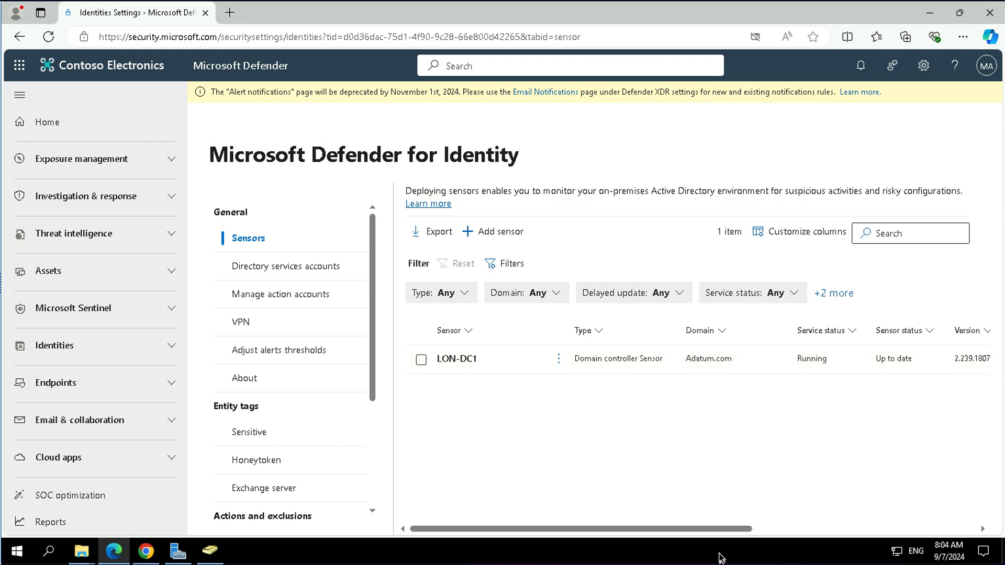
- Review the LON-DC1 sensor's status and its open health issues in the sensor details panel
{"action": "left_click_drag", "start_coordinate": [694, 527], "coordinate": [913, 509]}
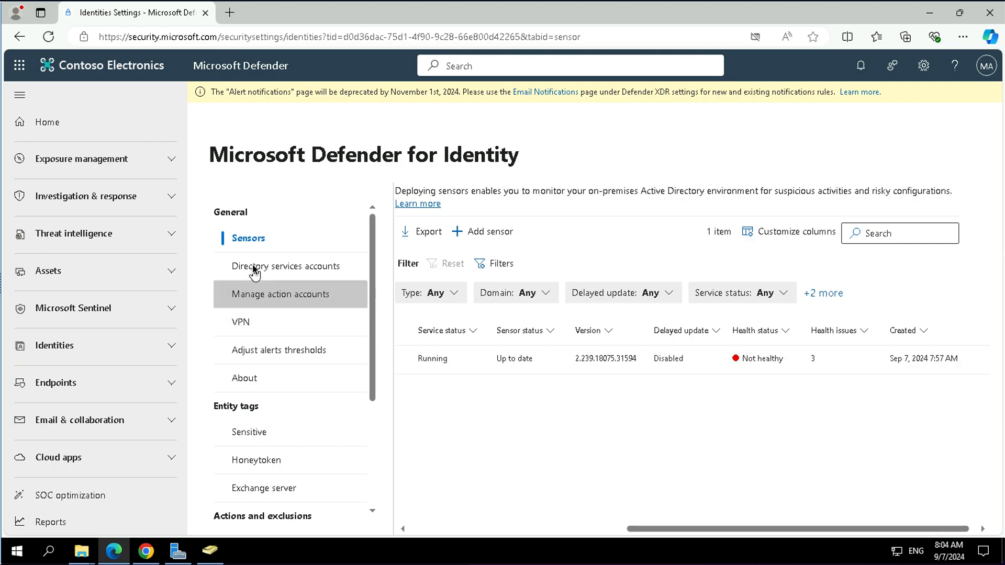
{"action": "left_click", "coordinate": [280, 268]}
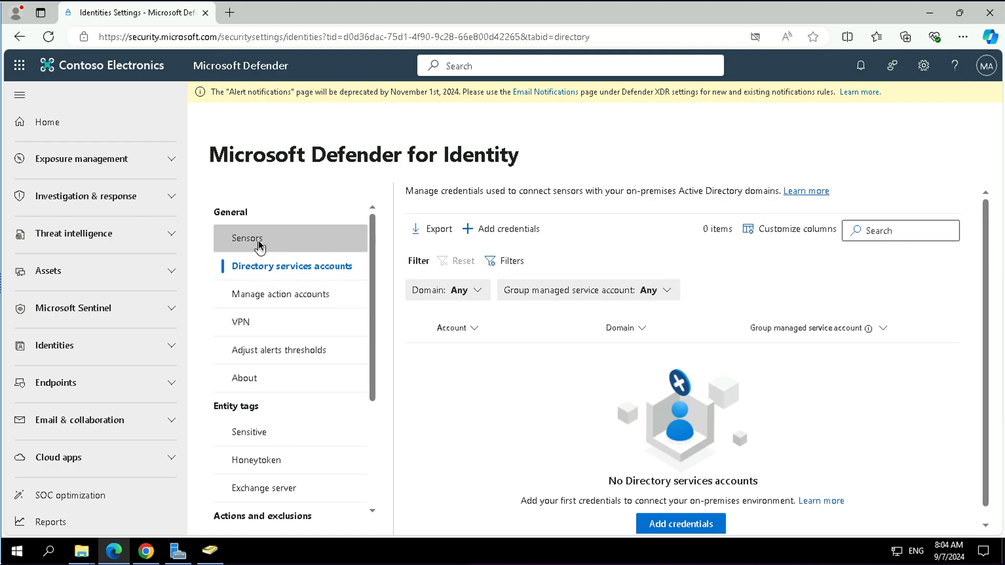
{"action": "left_click", "coordinate": [247, 239]}
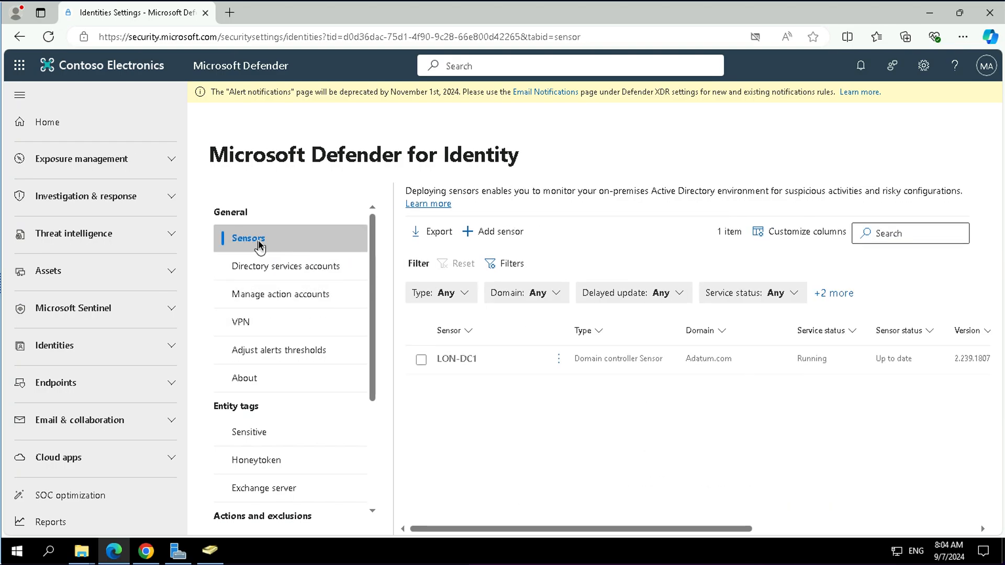
{"action": "left_click_drag", "start_coordinate": [592, 531], "coordinate": [857, 522]}
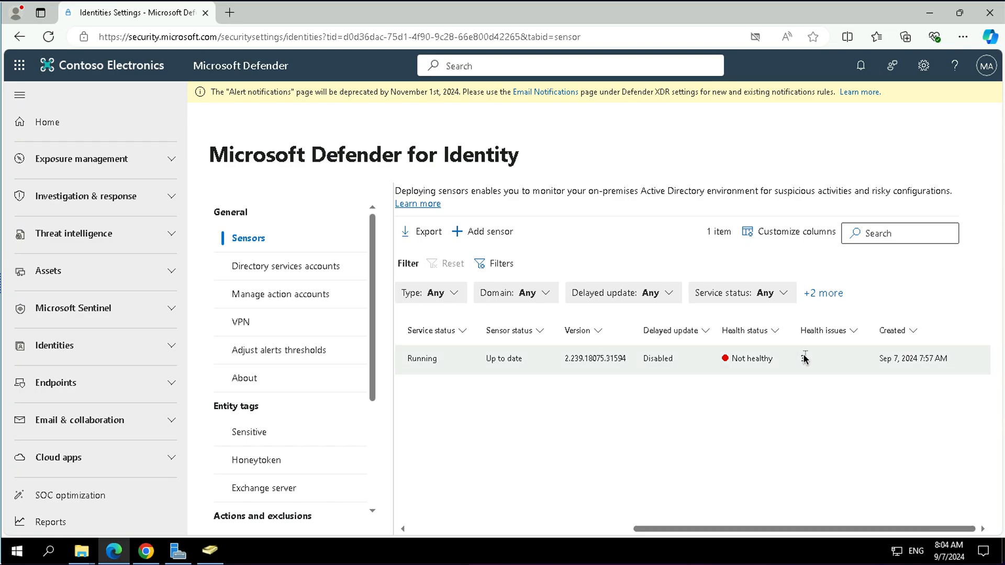
{"action": "left_click", "coordinate": [891, 348]}
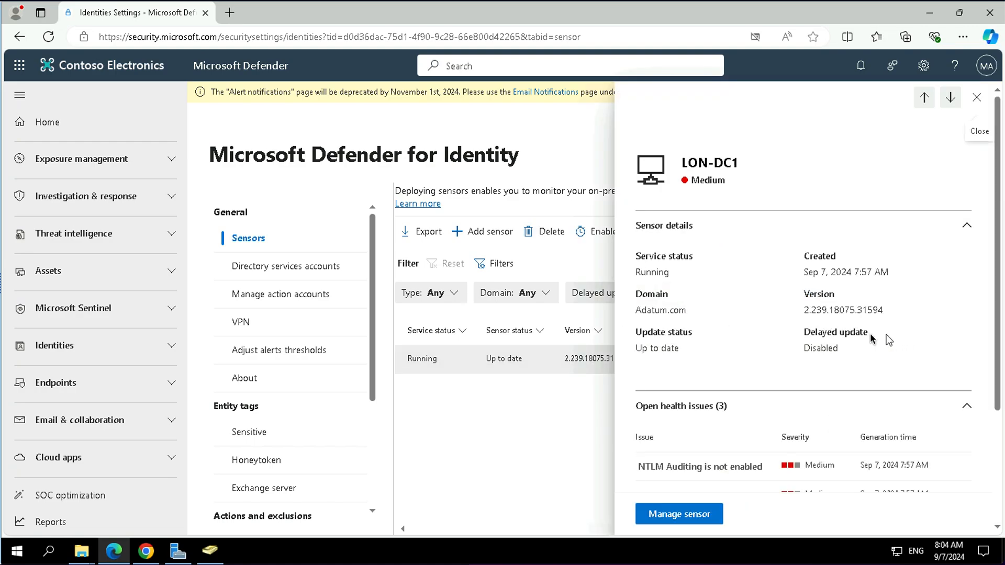
{"action": "scroll", "coordinate": [776, 375], "scroll_direction": "down", "scroll_amount": 3}
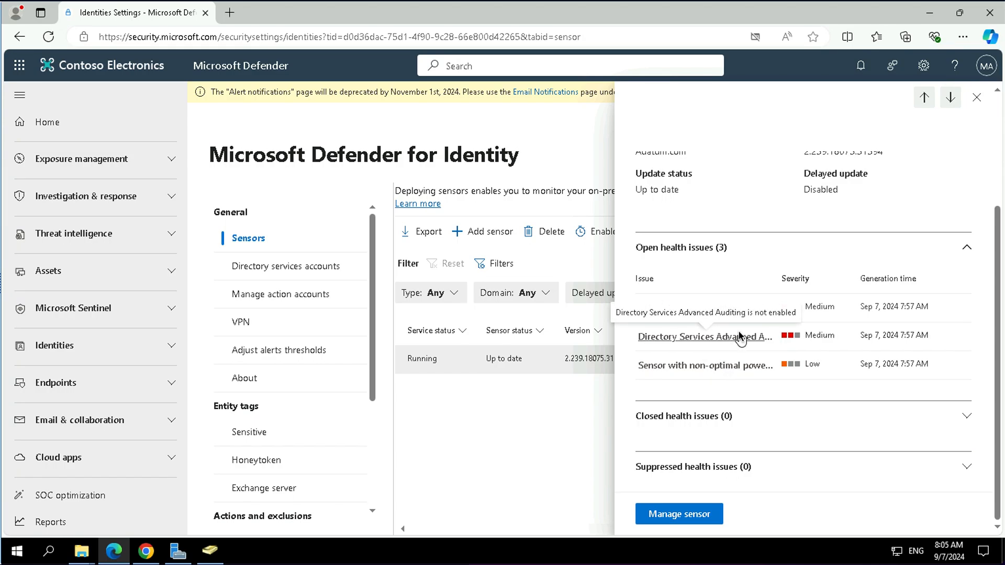
{"action": "scroll", "coordinate": [740, 337], "scroll_direction": "up", "scroll_amount": 1}
{"action": "scroll", "coordinate": [741, 337], "scroll_direction": "up", "scroll_amount": 2}
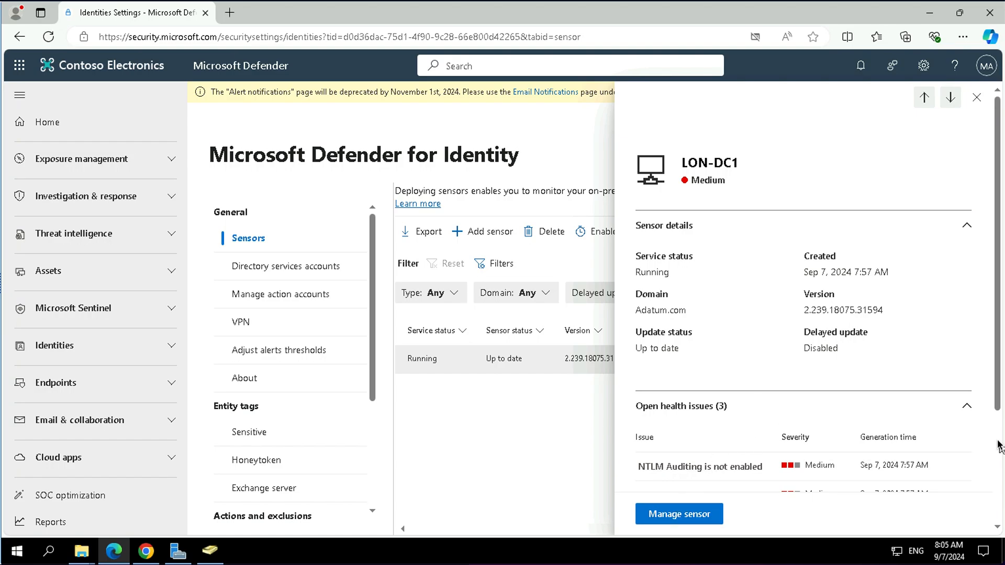
{"action": "scroll", "coordinate": [999, 448], "scroll_direction": "down", "scroll_amount": 3}
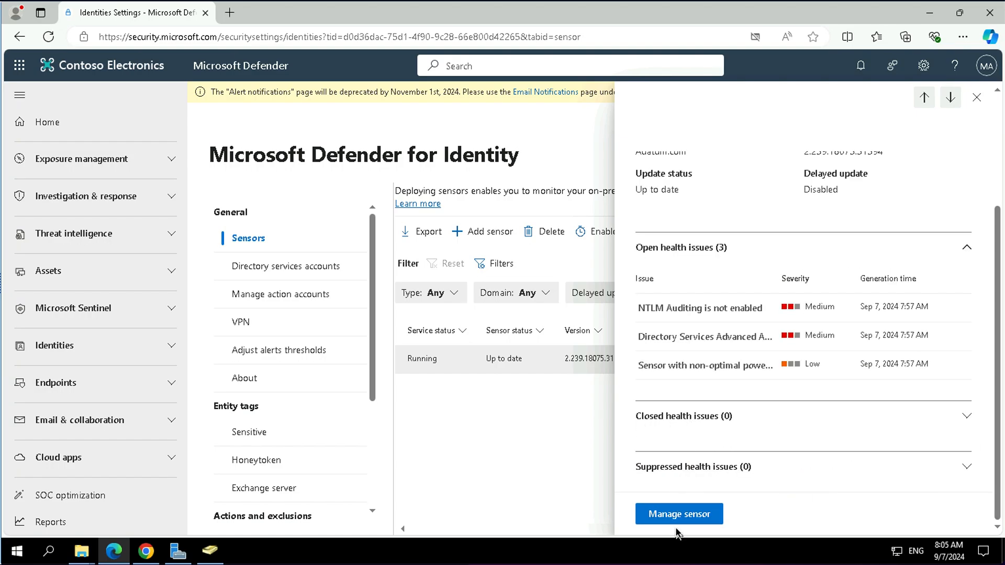
- Set the LON-DC1 sensor's description to "domain Controller in Adatum.com Domain" and save
{"action": "left_click", "coordinate": [707, 516]}
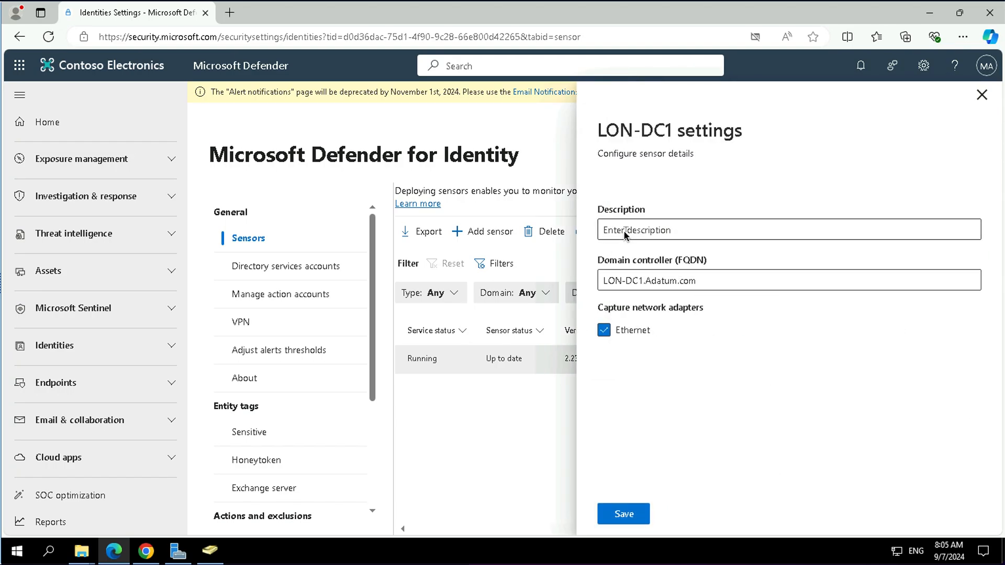
{"action": "left_click", "coordinate": [664, 231]}
{"action": "type", "text": "d"}
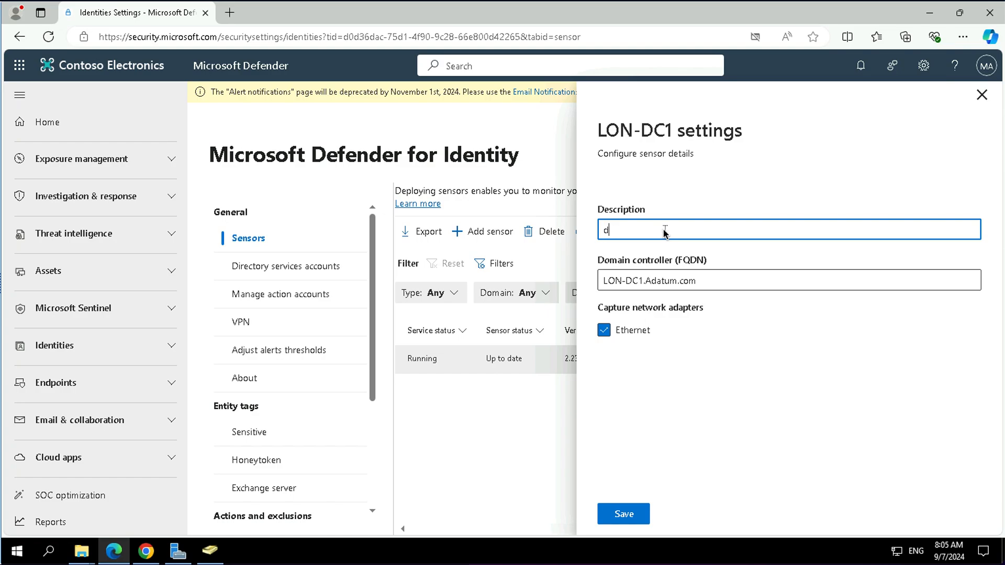
{"action": "type", "text": "omain Controller in Adatum.com"}
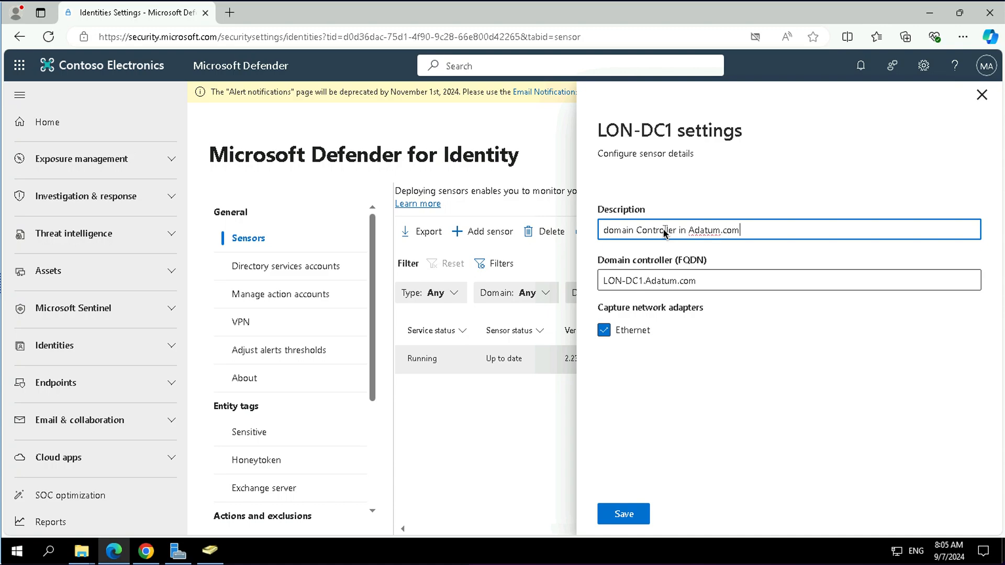
{"action": "type", "text": " Domain"}
{"action": "left_click", "coordinate": [658, 509]}
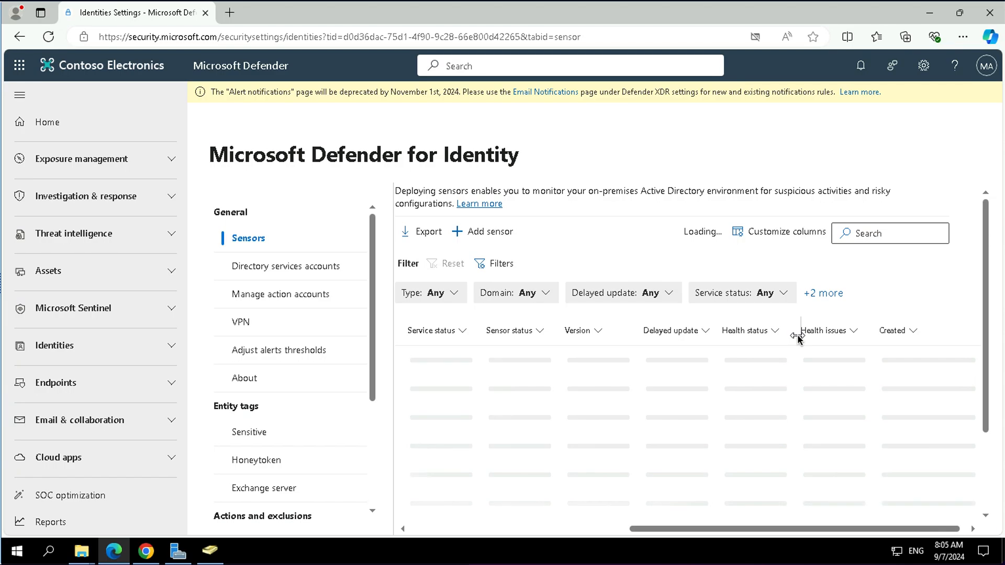
{"action": "left_click", "coordinate": [258, 274]}
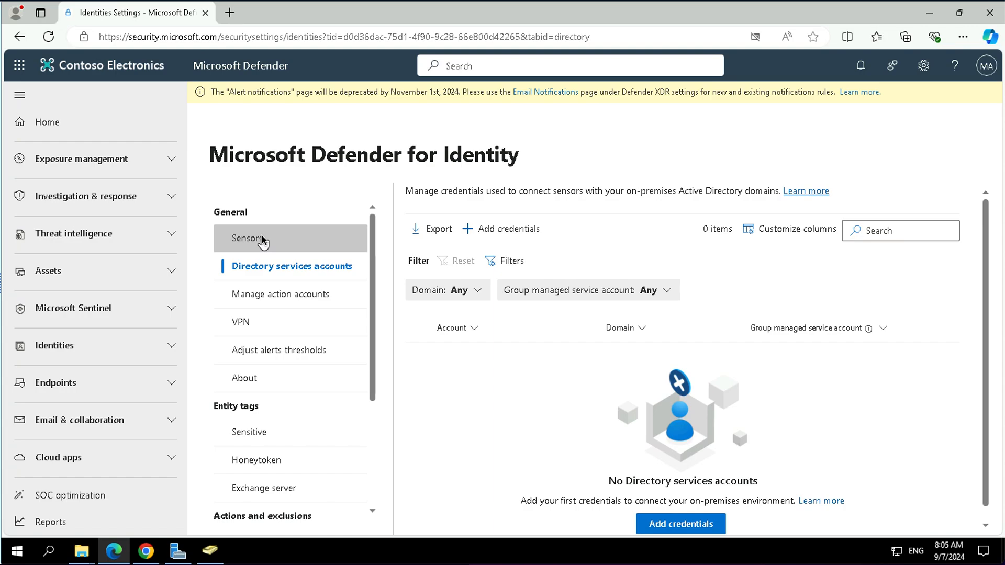
{"action": "left_click", "coordinate": [492, 233]}
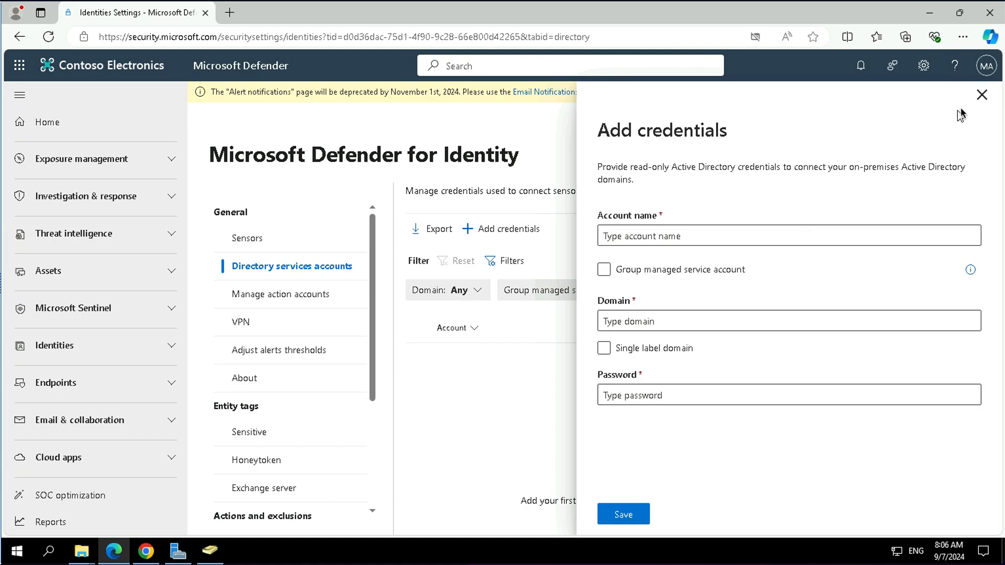
{"action": "key", "text": "Escape"}
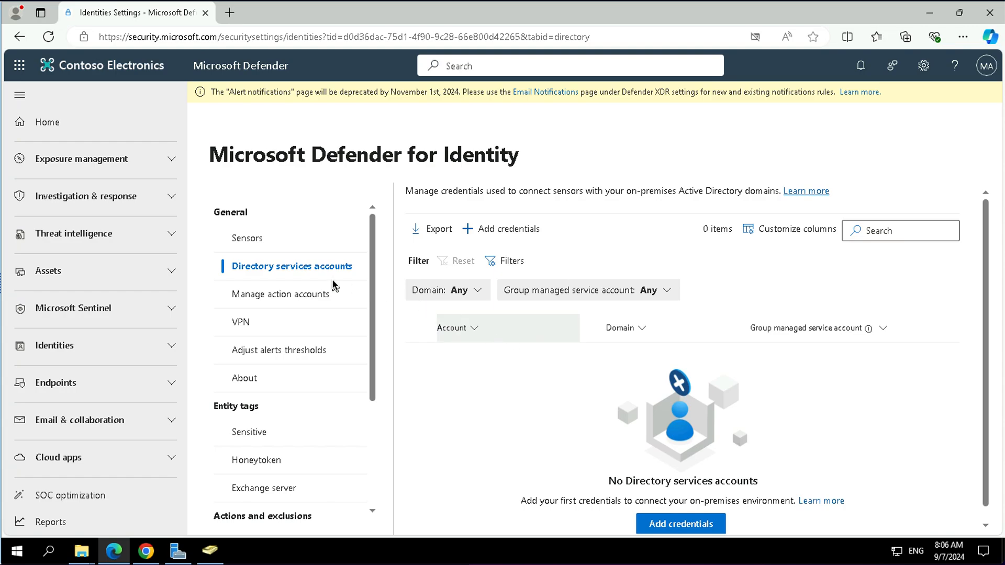
- Try switching action accounts to manual configuration, then close the credentials panel and accept reverting
{"action": "left_click", "coordinate": [278, 302]}
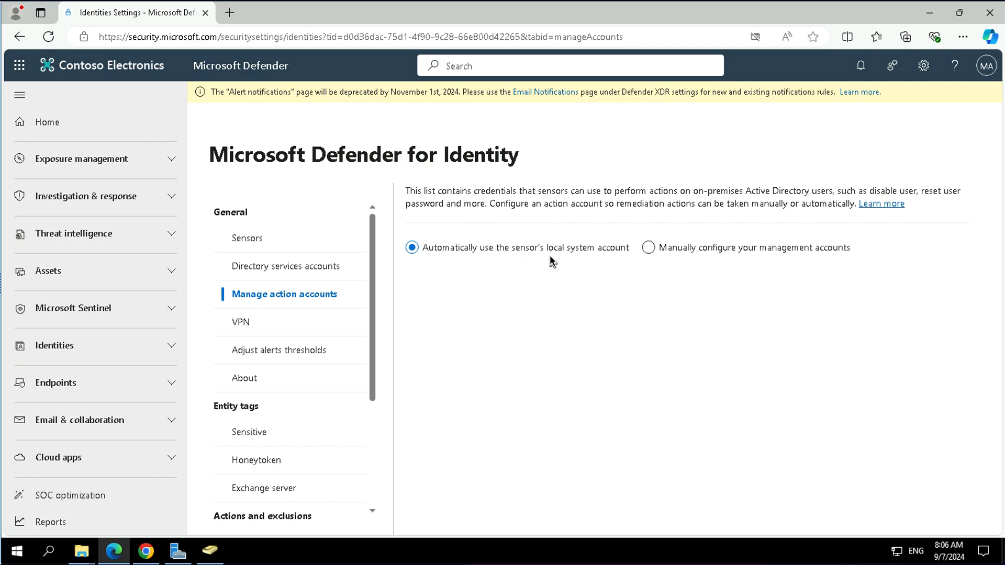
{"action": "left_click", "coordinate": [648, 248]}
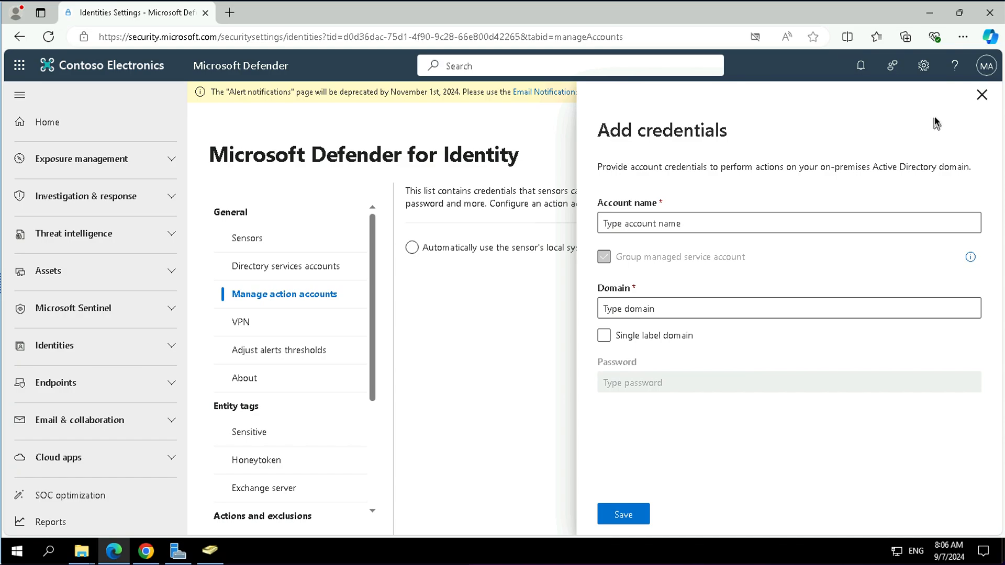
{"action": "left_click", "coordinate": [980, 96]}
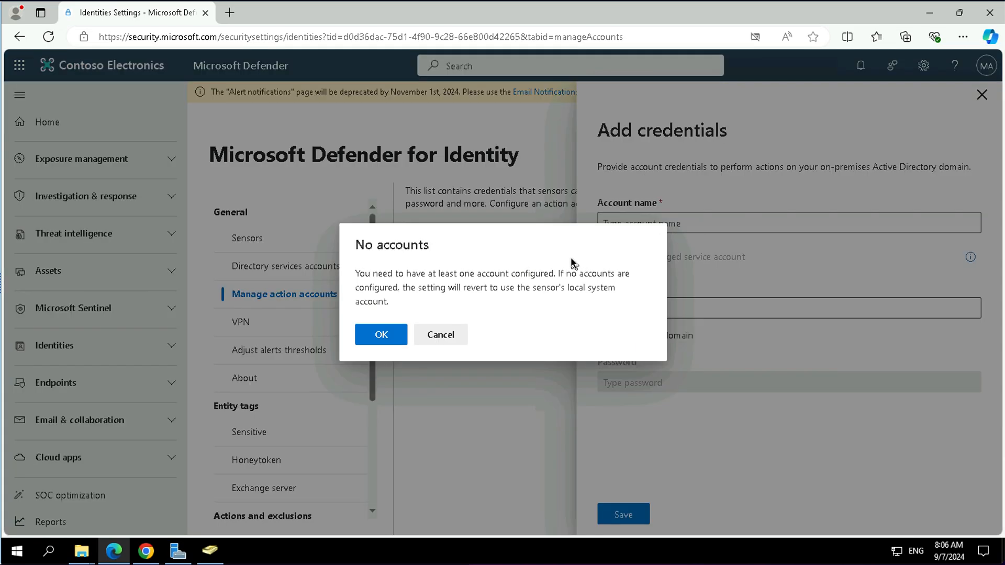
{"action": "left_click", "coordinate": [382, 335]}
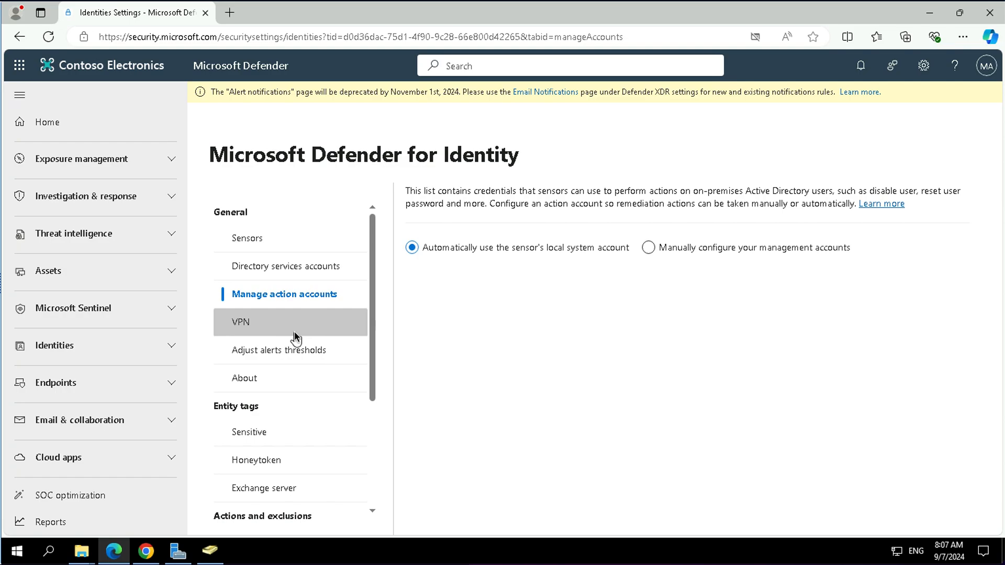
- Browse the settings pages and examine the VPN RADIUS accounting option
{"action": "left_click", "coordinate": [307, 264]}
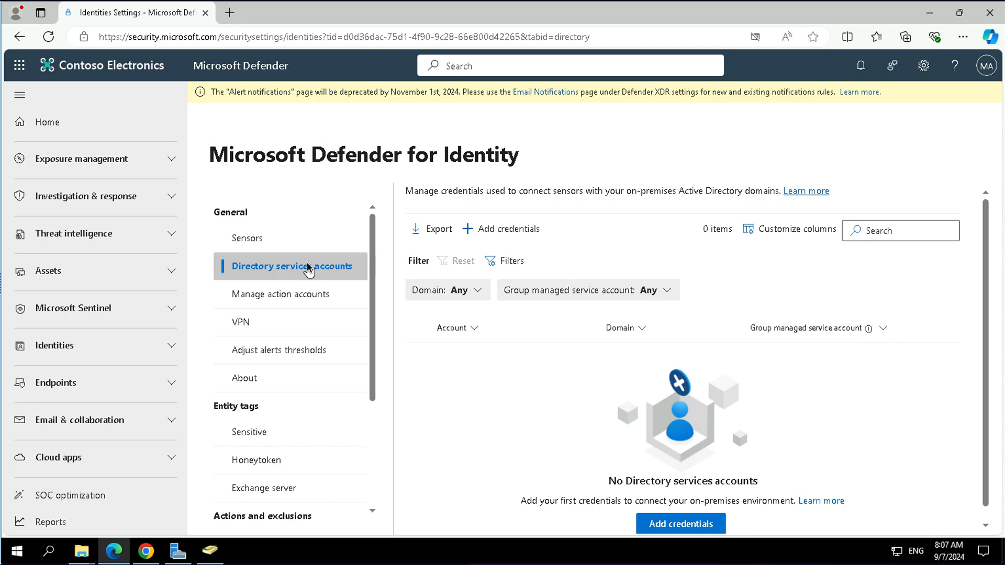
{"action": "left_click", "coordinate": [283, 241]}
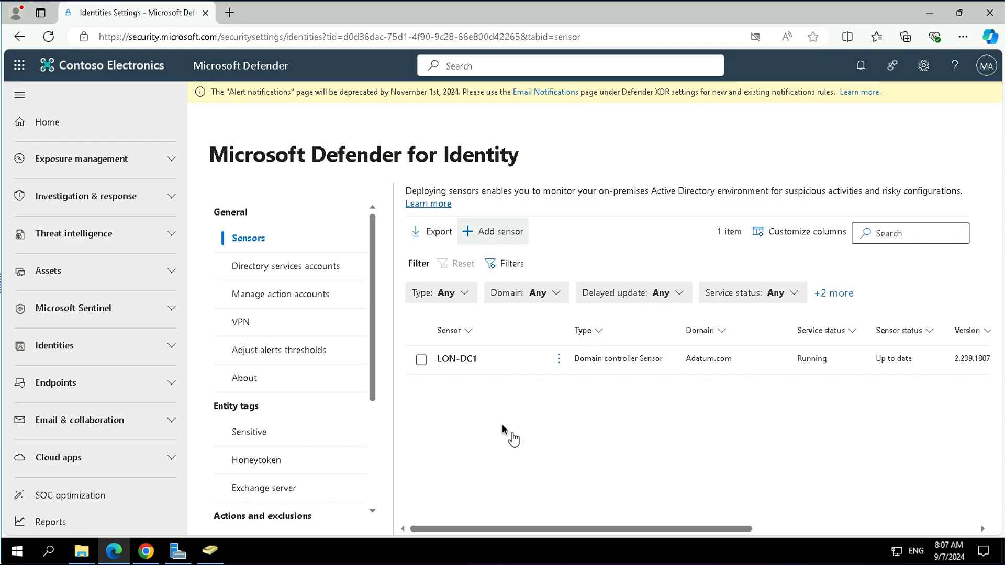
{"action": "left_click", "coordinate": [241, 321]}
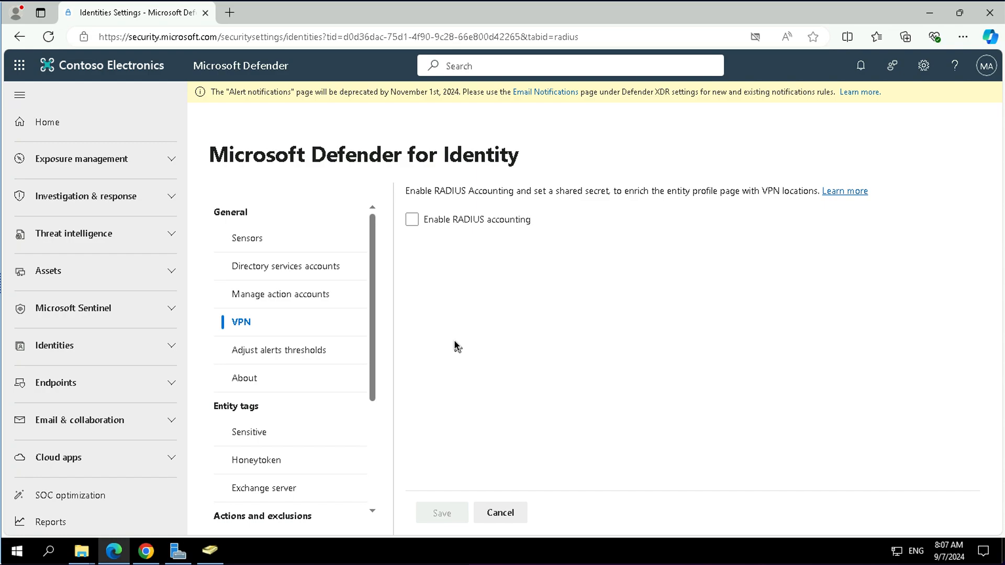
{"action": "left_click", "coordinate": [465, 224]}
{"action": "left_click", "coordinate": [469, 225]}
{"action": "left_click", "coordinate": [487, 220]}
{"action": "left_click", "coordinate": [486, 220]}
{"action": "left_click", "coordinate": [457, 243]}
{"action": "left_click", "coordinate": [458, 244]}
{"action": "mouse_move", "coordinate": [513, 230]}
{"action": "left_click", "coordinate": [464, 225]}
{"action": "mouse_move", "coordinate": [460, 228]}
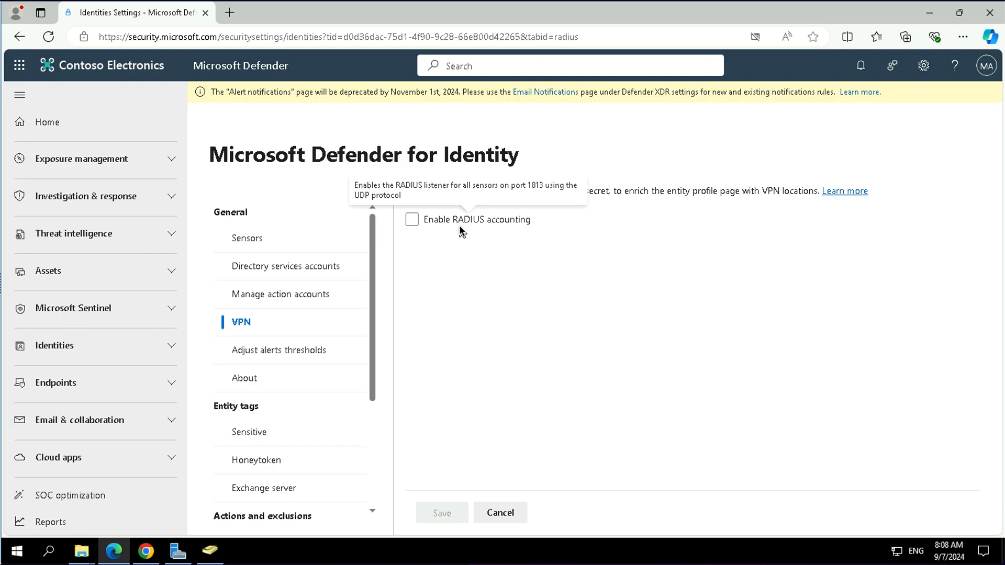
{"action": "left_click", "coordinate": [415, 220]}
{"action": "left_click", "coordinate": [416, 220]}
- Review the alert threshold levels on the alert thresholds page
{"action": "left_click", "coordinate": [333, 364]}
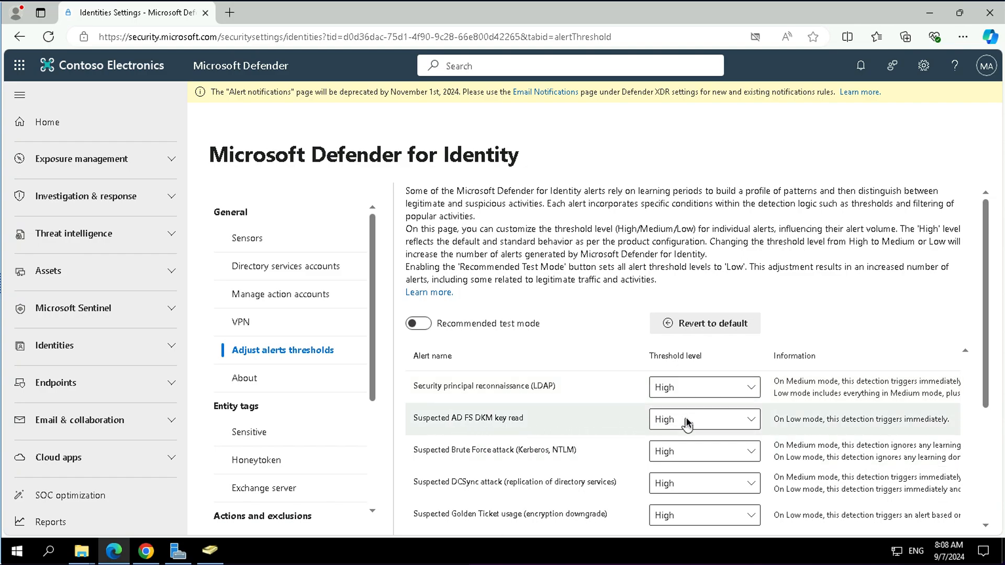
{"action": "scroll", "coordinate": [645, 455], "scroll_direction": "down", "scroll_amount": 2}
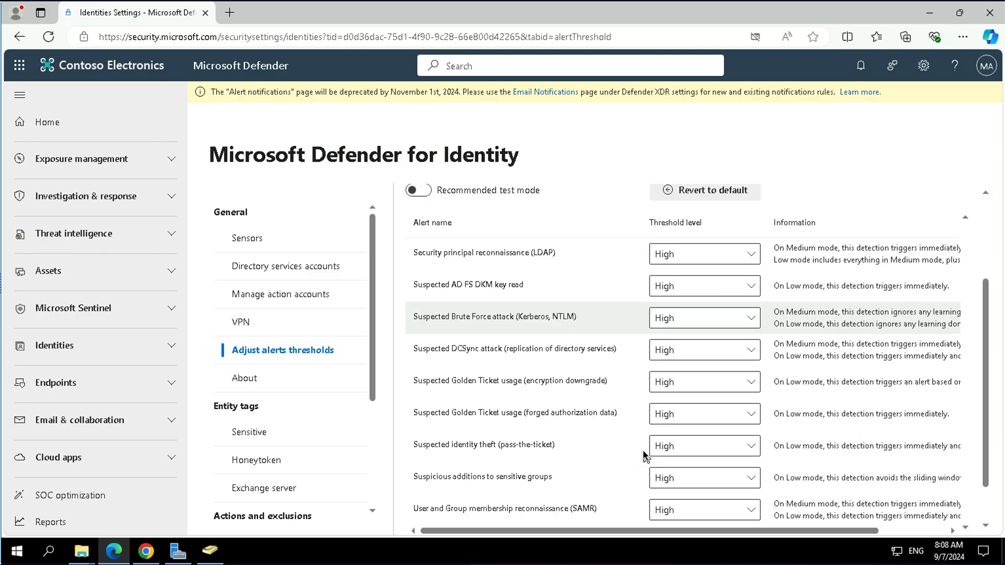
{"action": "scroll", "coordinate": [645, 456], "scroll_direction": "down", "scroll_amount": 1}
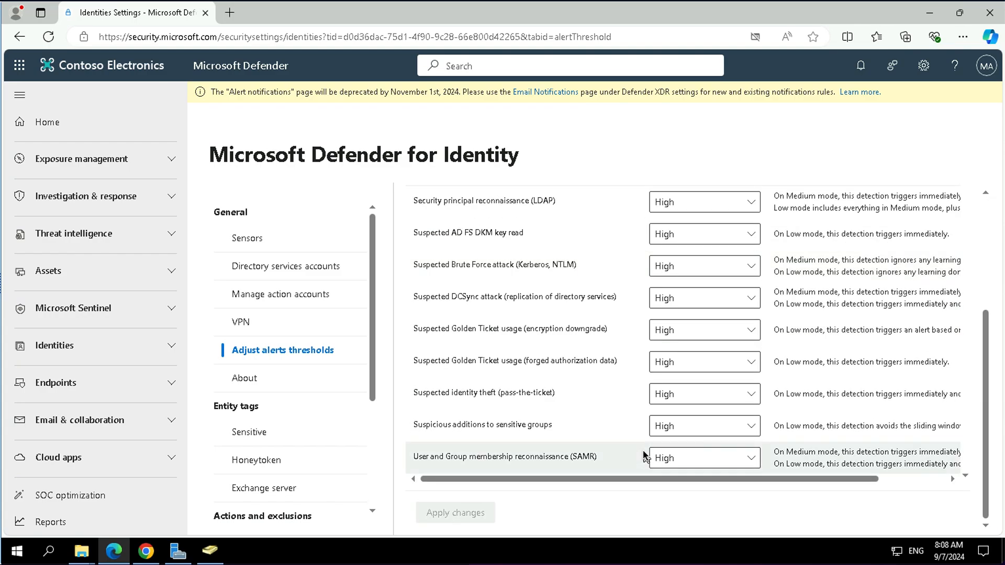
{"action": "scroll", "coordinate": [645, 457], "scroll_direction": "up", "scroll_amount": 3}
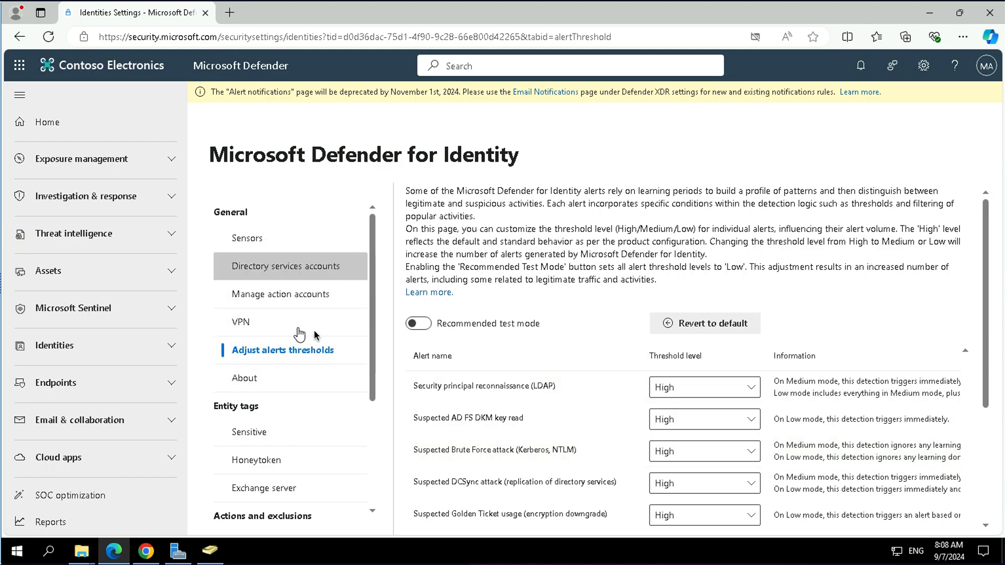
{"action": "scroll", "coordinate": [335, 411], "scroll_direction": "down", "scroll_amount": 3}
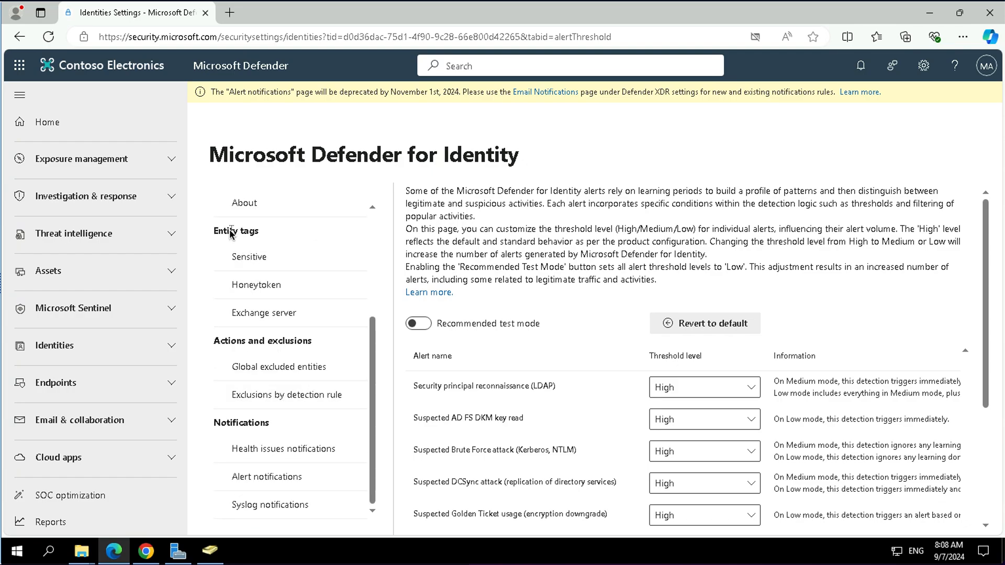
- Tag the first listed user account as a Sensitive entity
{"action": "left_click", "coordinate": [249, 256]}
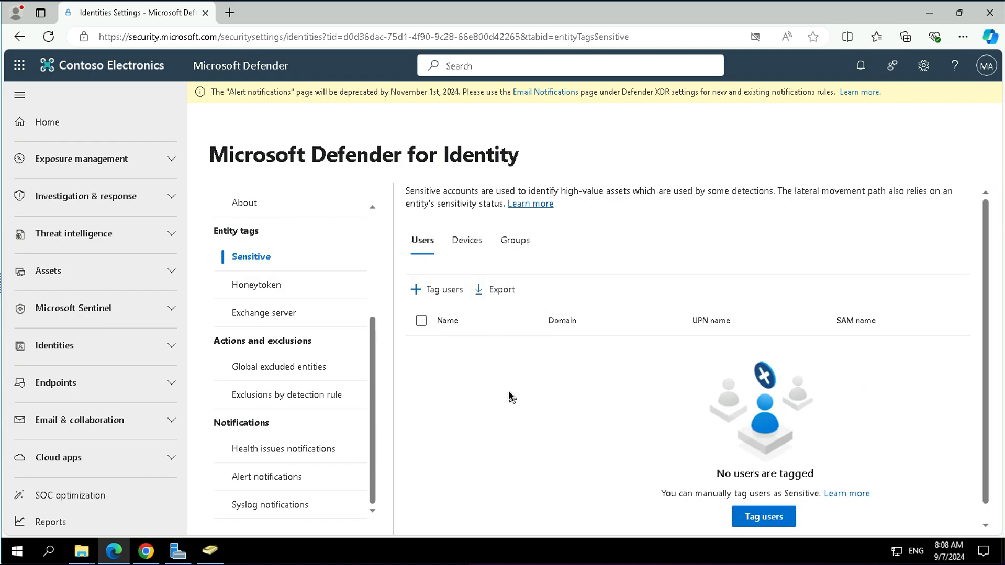
{"action": "left_click", "coordinate": [437, 291]}
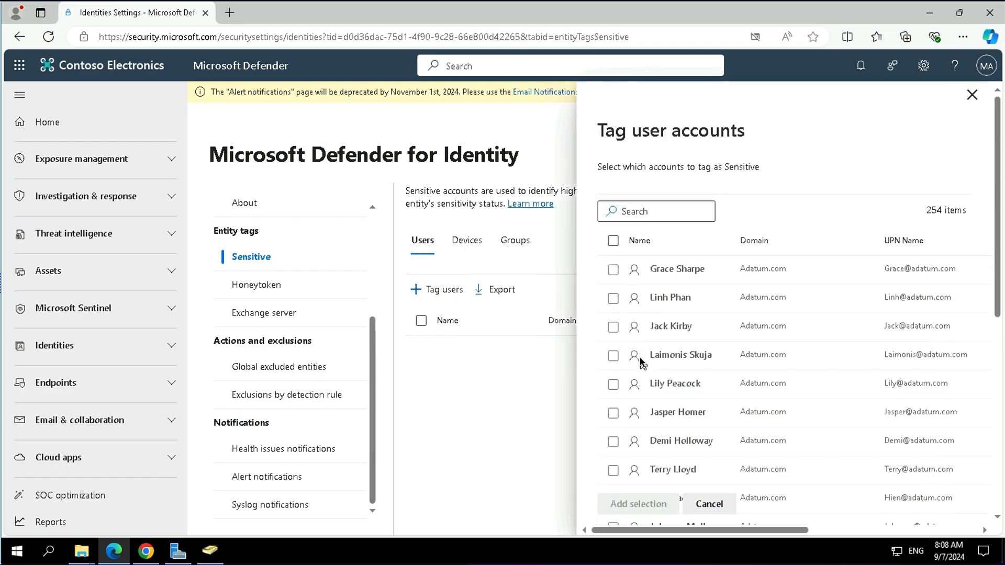
{"action": "left_click", "coordinate": [613, 271]}
{"action": "left_click", "coordinate": [620, 503]}
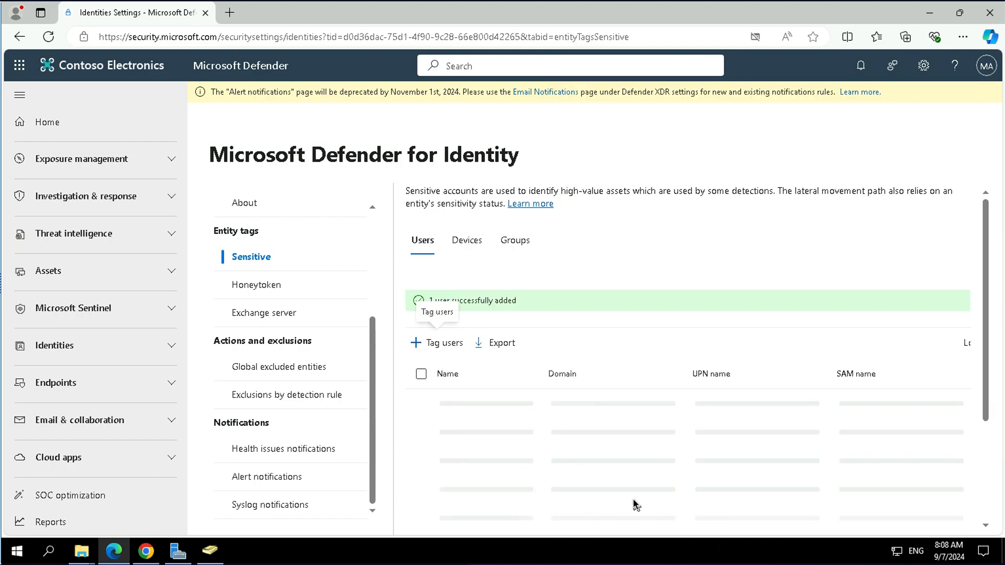
- Tag the second listed user account as a Honeytoken entity
{"action": "left_click", "coordinate": [242, 287]}
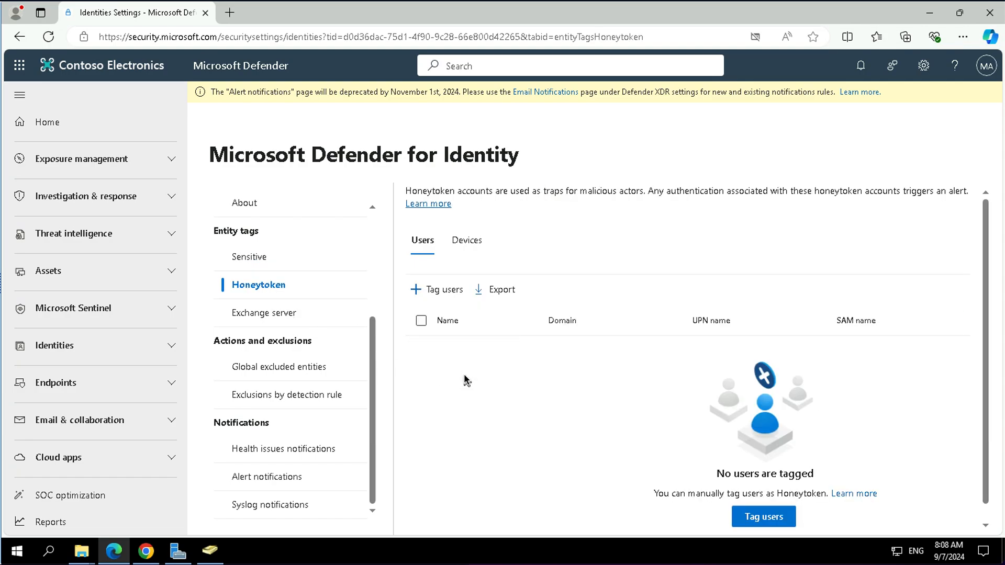
{"action": "left_click", "coordinate": [433, 288]}
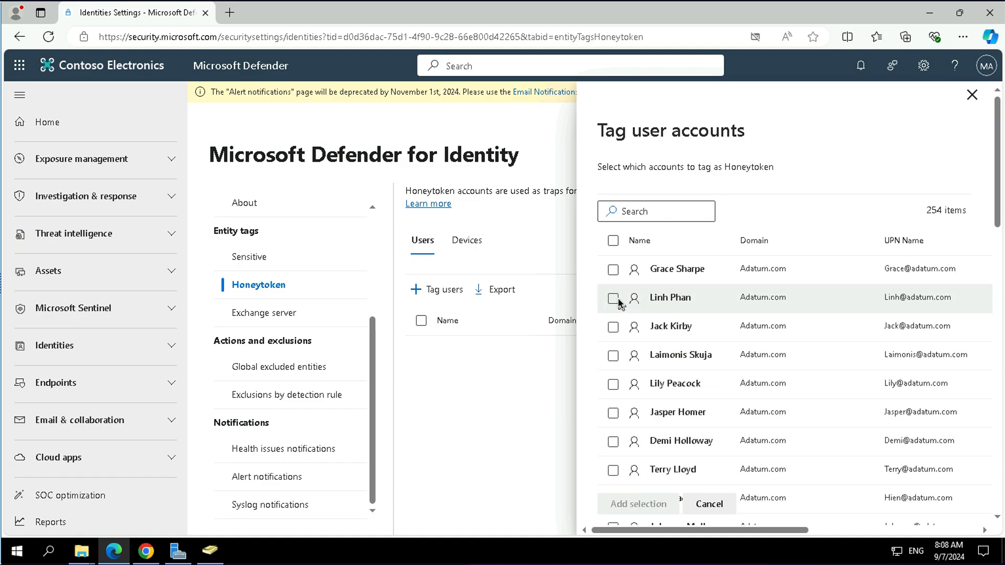
{"action": "left_click", "coordinate": [613, 299]}
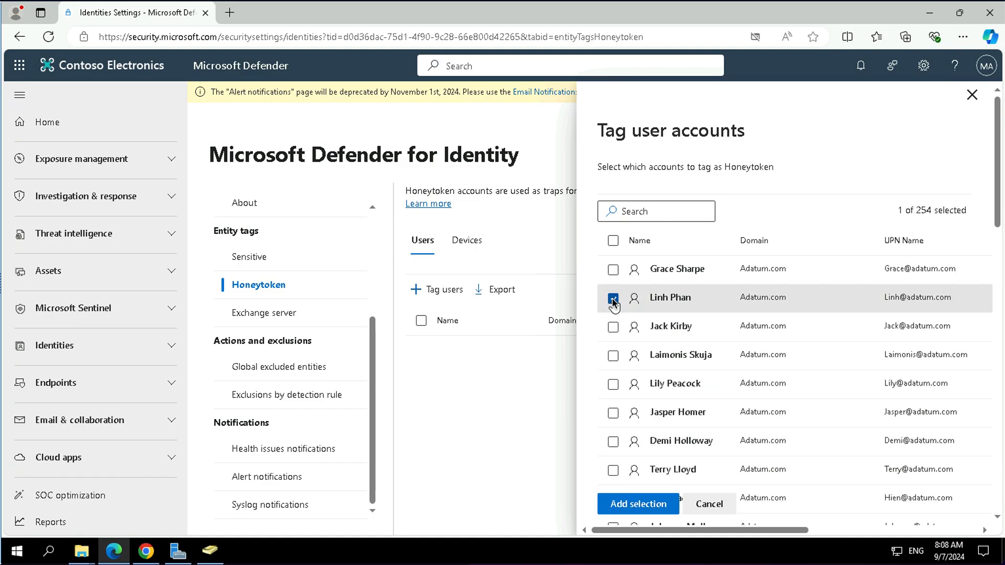
{"action": "left_click", "coordinate": [637, 505]}
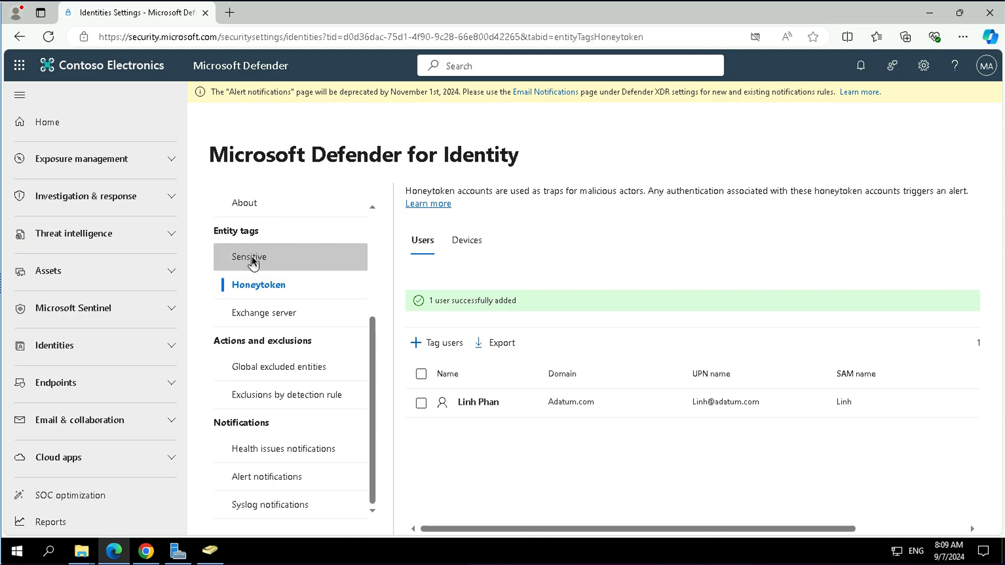
- Add the third listed user account to the global excluded entities for all detection rules
{"action": "left_click", "coordinate": [280, 316]}
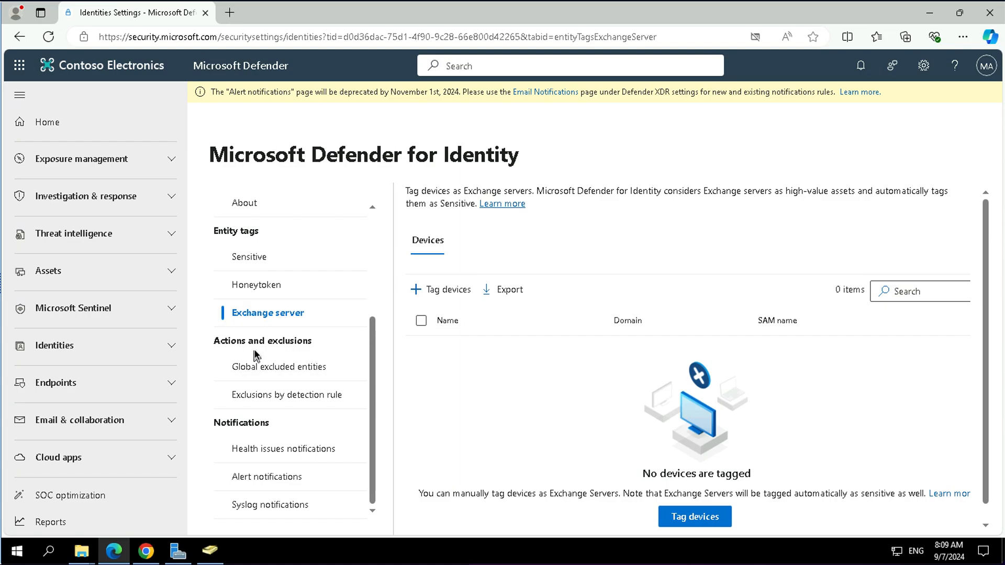
{"action": "left_click", "coordinate": [274, 372]}
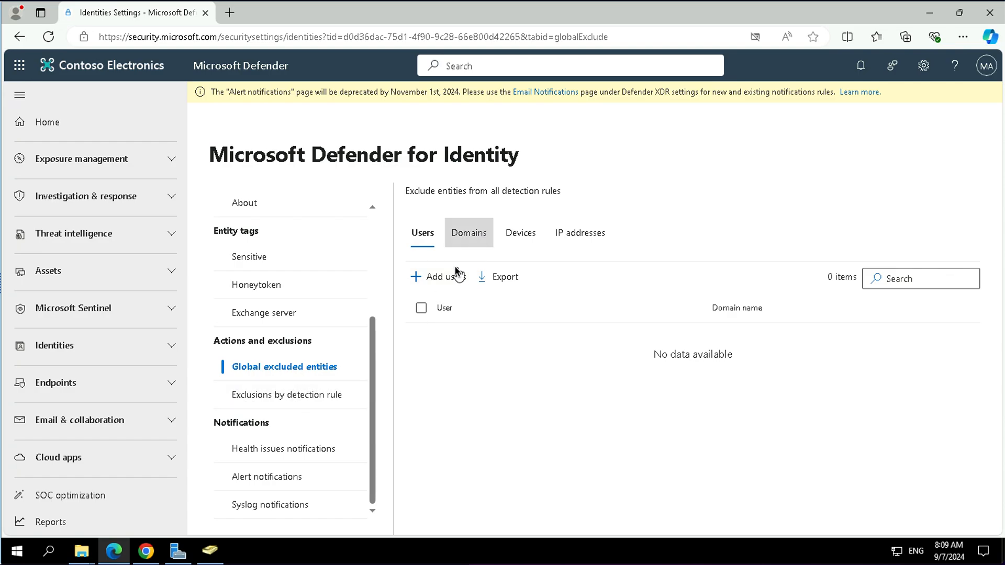
{"action": "left_click", "coordinate": [446, 276]}
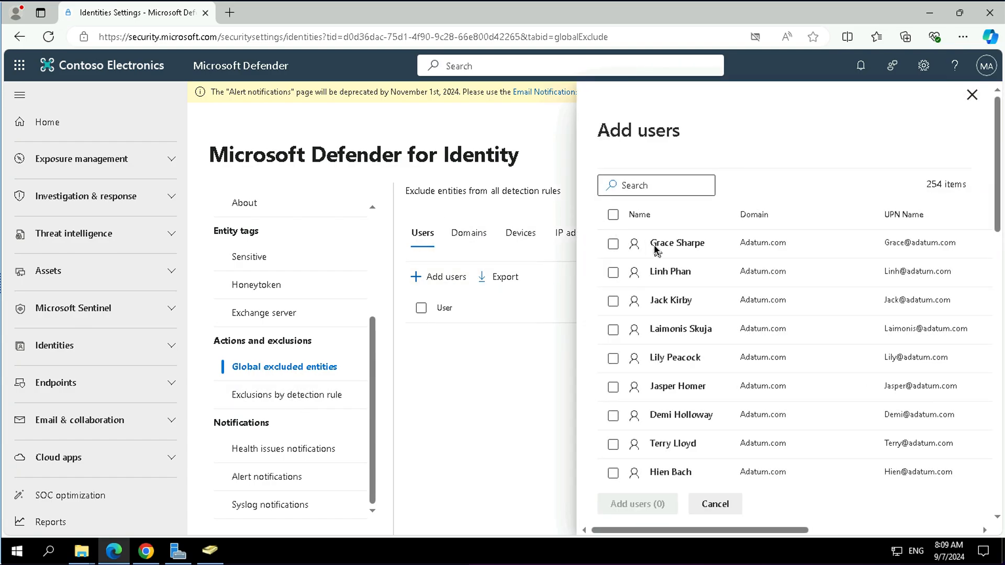
{"action": "left_click", "coordinate": [613, 303]}
{"action": "left_click", "coordinate": [636, 508]}
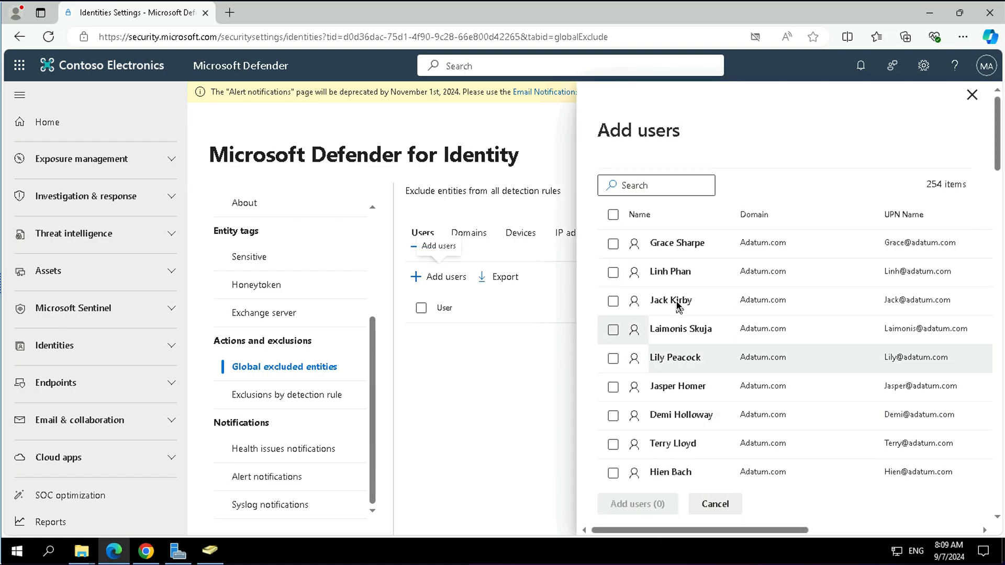
{"action": "left_click", "coordinate": [972, 94]}
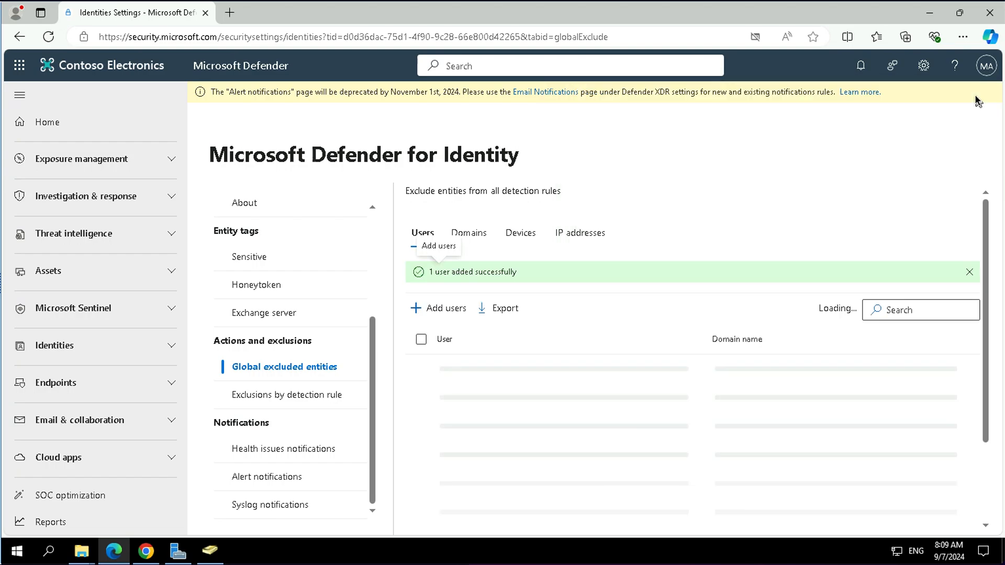
- Review the Domains, Devices and IP addresses tabs of the global exclusions
{"action": "left_click", "coordinate": [461, 234]}
{"action": "left_click", "coordinate": [526, 238]}
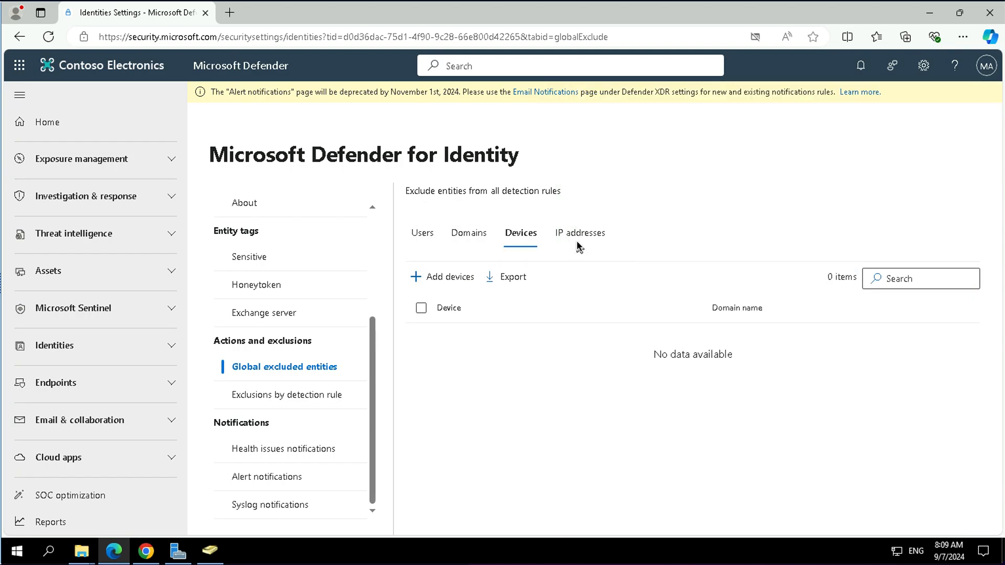
{"action": "left_click", "coordinate": [576, 239]}
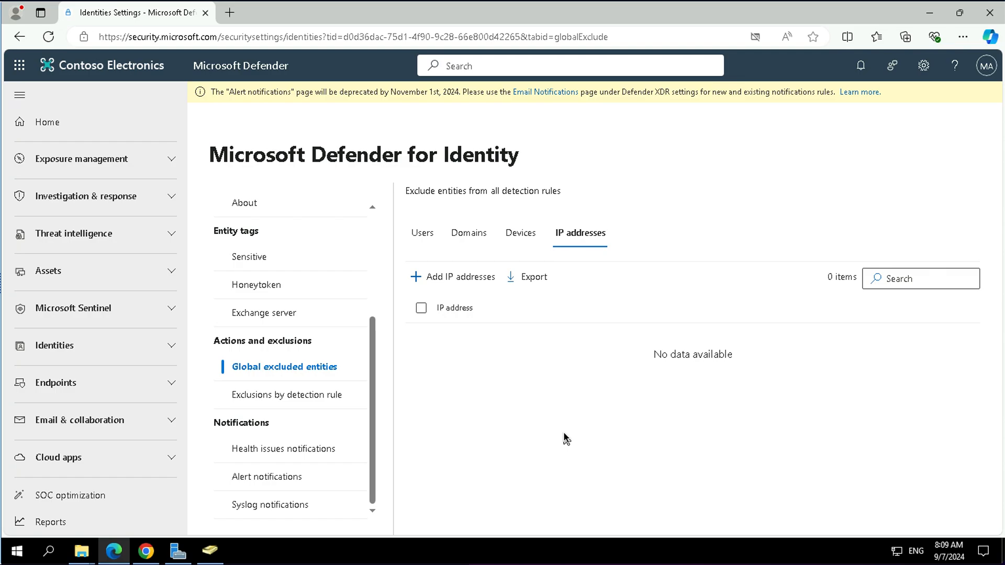
- Exclude the fourth listed user account from the Abnormal ADFS authentication using a suspicious certificate detection rule
{"action": "left_click", "coordinate": [302, 406]}
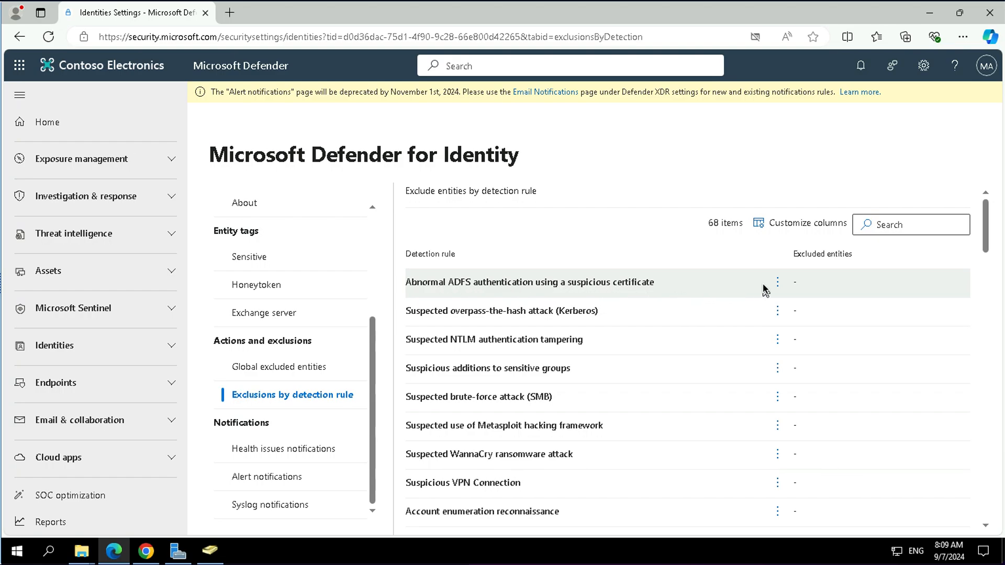
{"action": "left_click", "coordinate": [779, 284]}
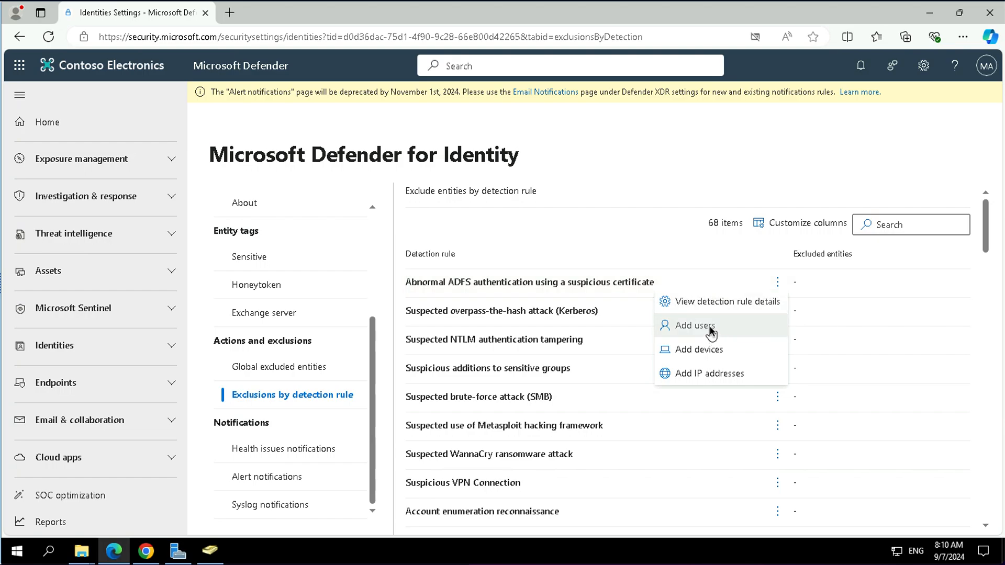
{"action": "left_click", "coordinate": [778, 337]}
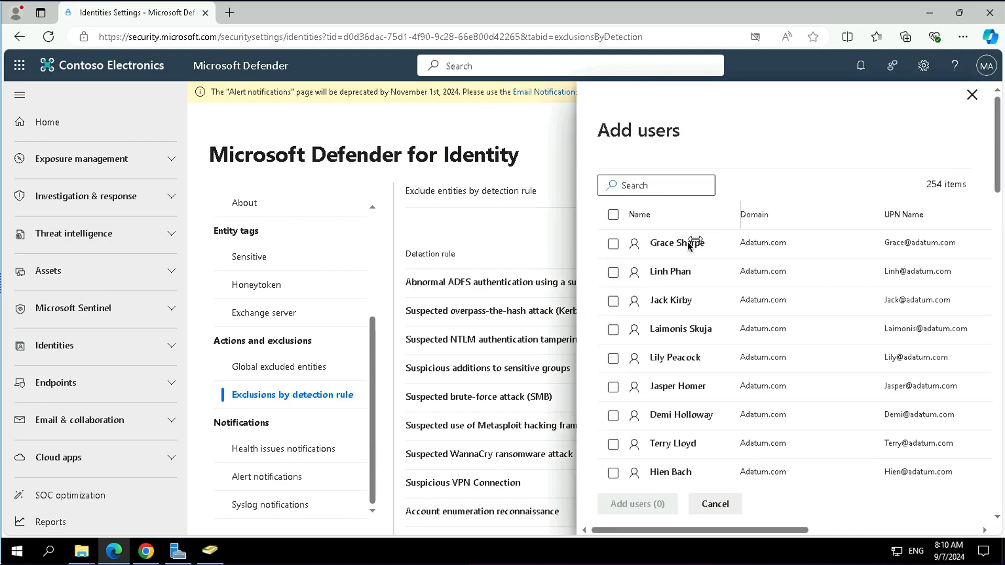
{"action": "left_click", "coordinate": [612, 331]}
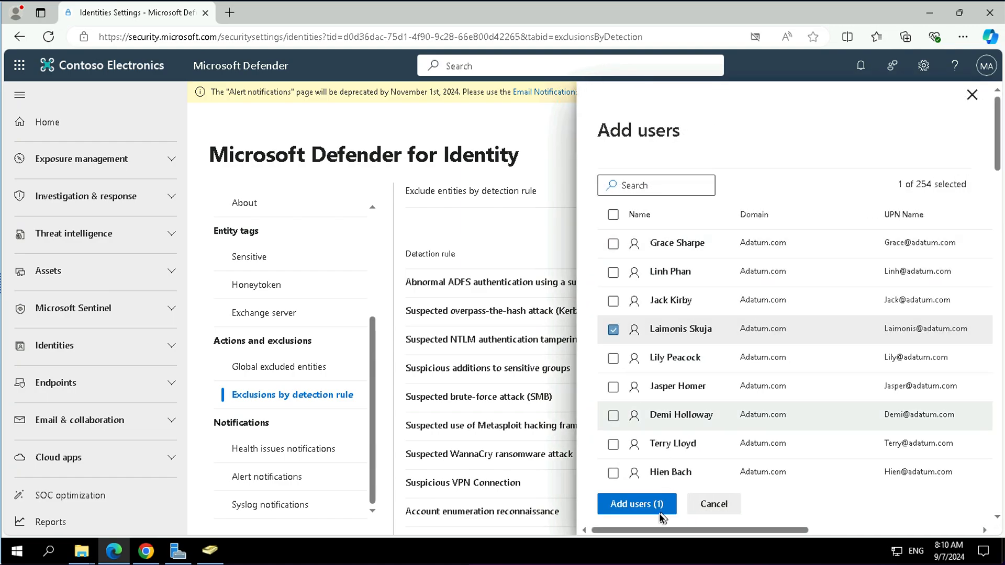
{"action": "left_click", "coordinate": [630, 505]}
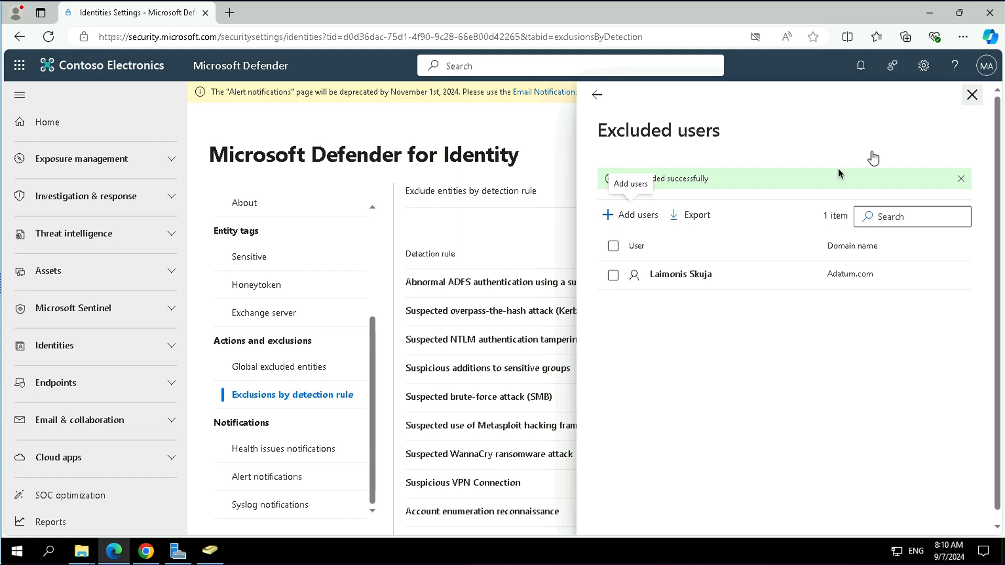
{"action": "left_click", "coordinate": [530, 296]}
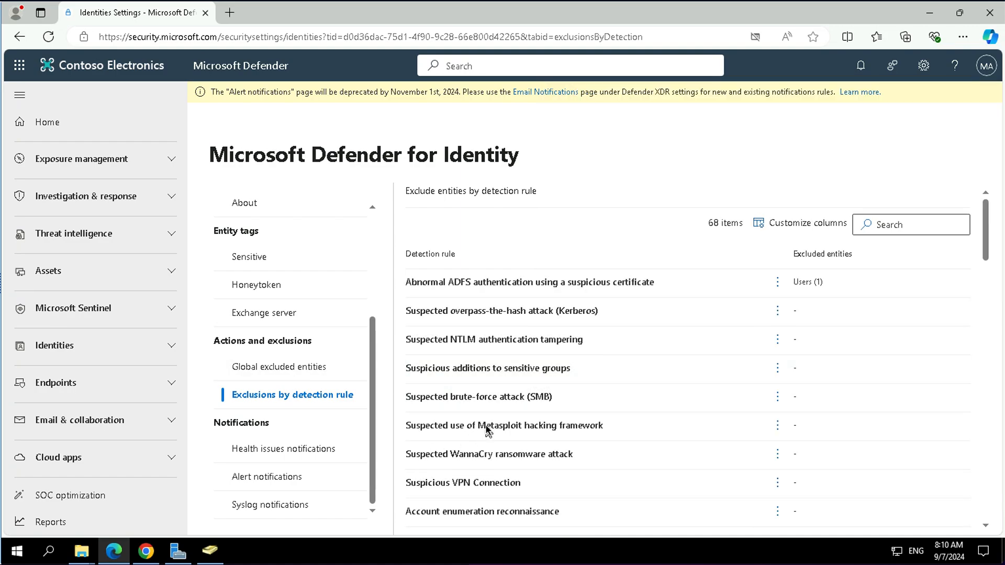
- Inspect the health issues notifications page, then go back to the Sensors page
{"action": "left_click", "coordinate": [332, 448]}
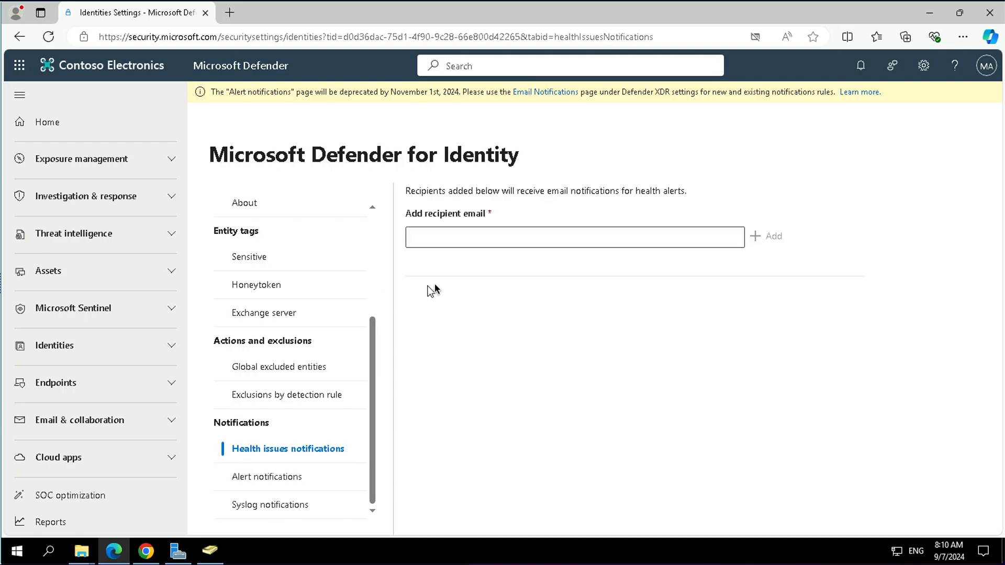
{"action": "left_click", "coordinate": [450, 240]}
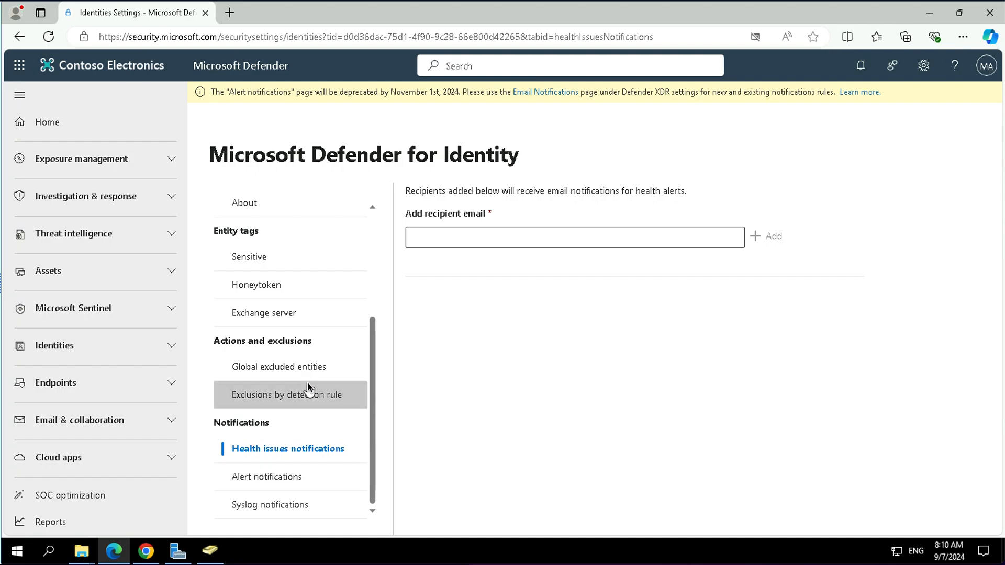
{"action": "scroll", "coordinate": [309, 388], "scroll_direction": "up", "scroll_amount": 3}
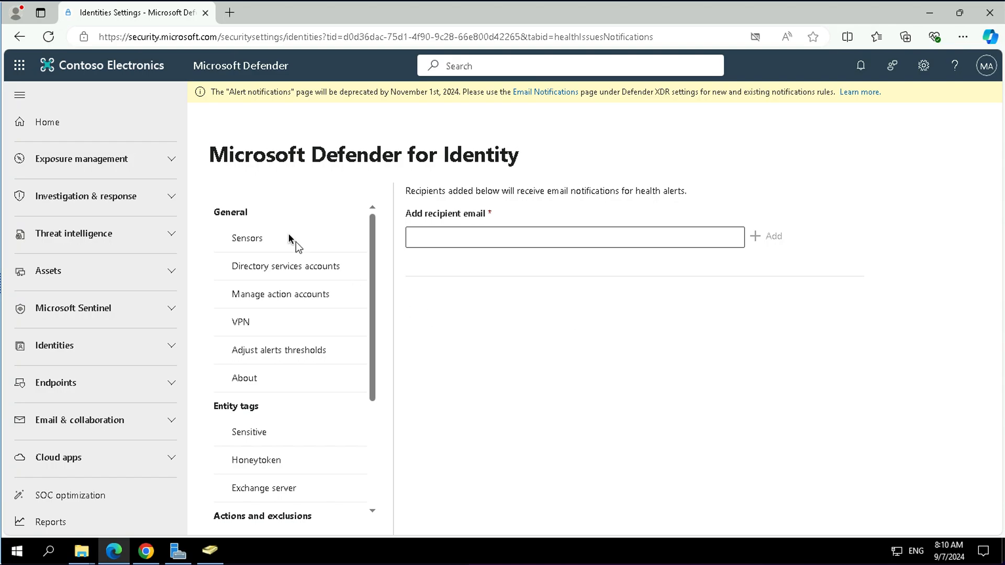
{"action": "left_click", "coordinate": [257, 244]}
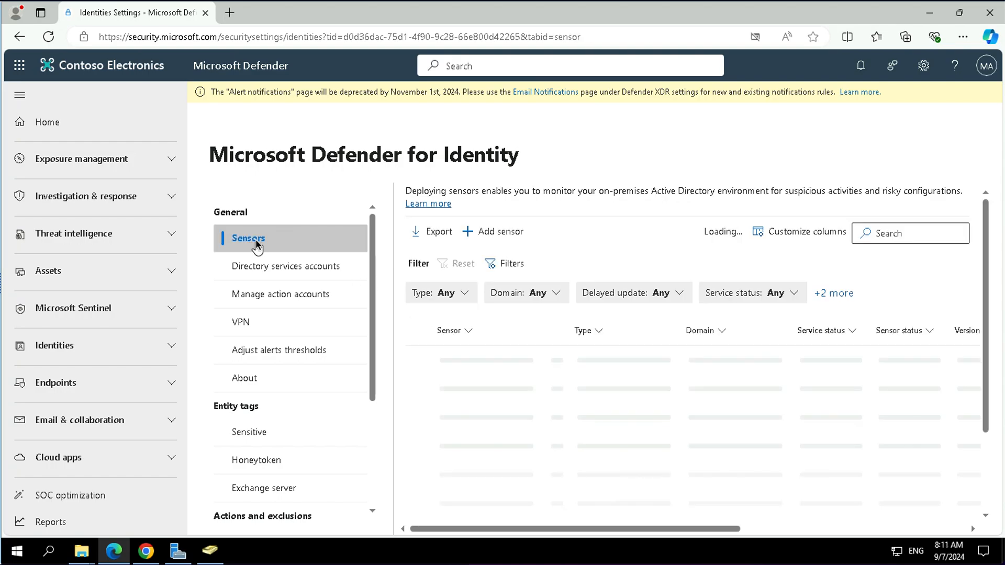